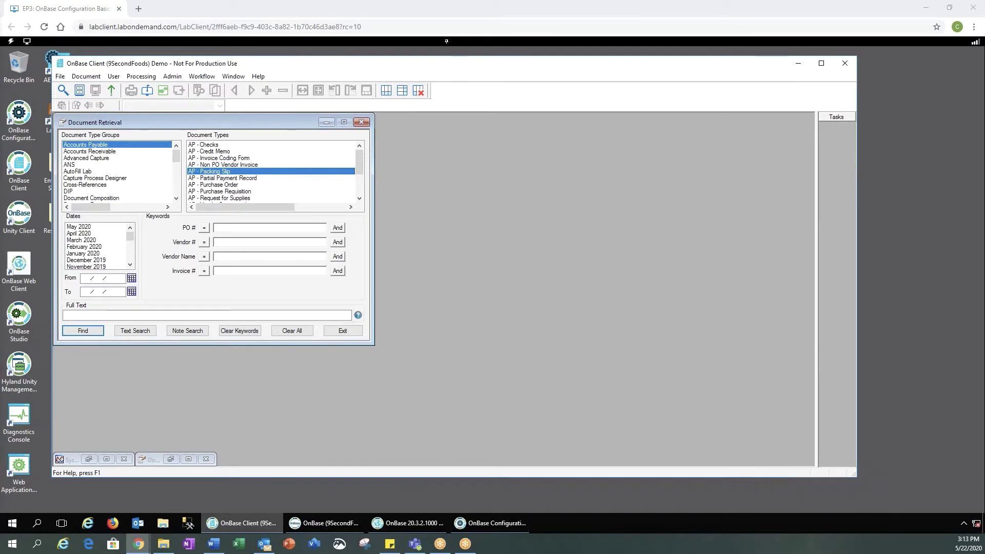
Switch to OnBase Configuration and generate the Product Licenses report.
left_click(491, 523)
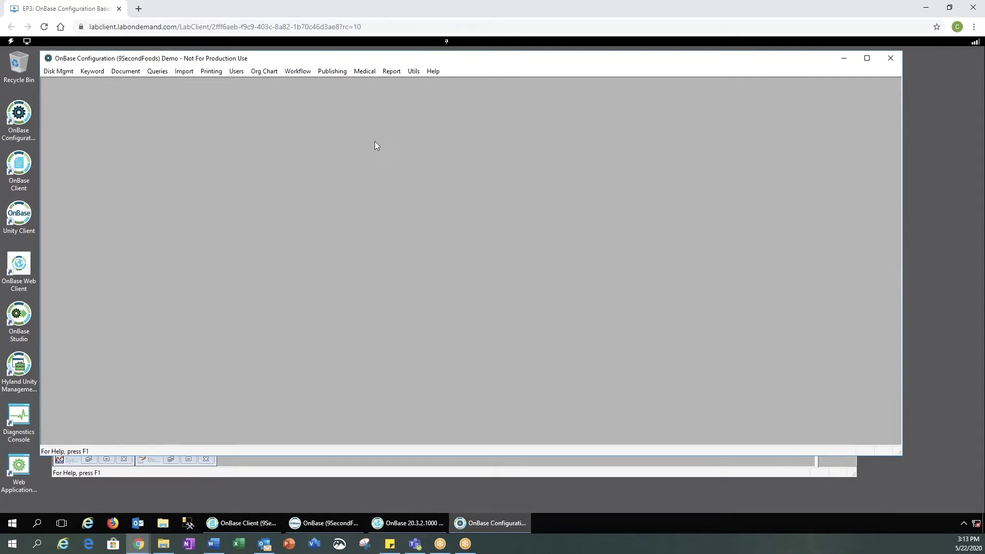
left_click(391, 72)
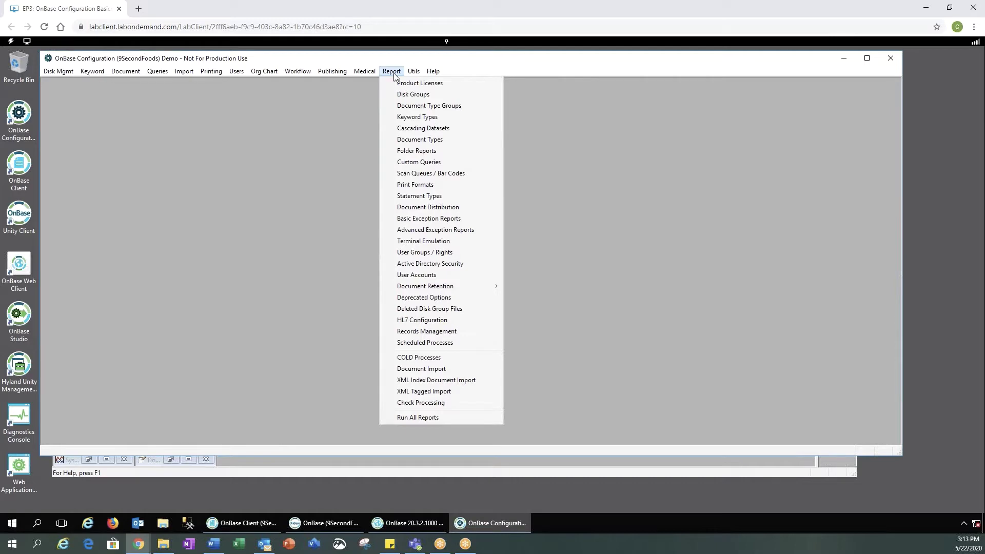
left_click(444, 86)
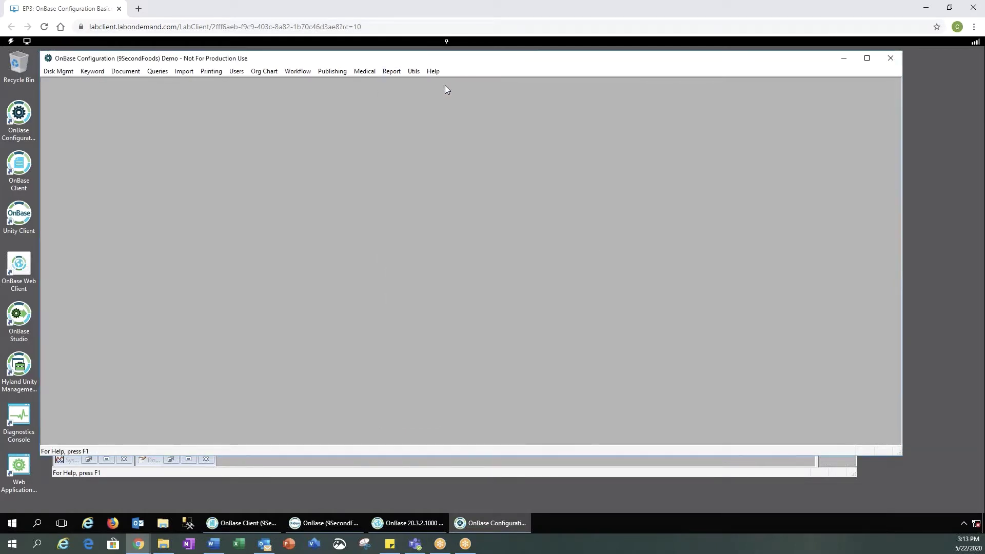
left_click(398, 72)
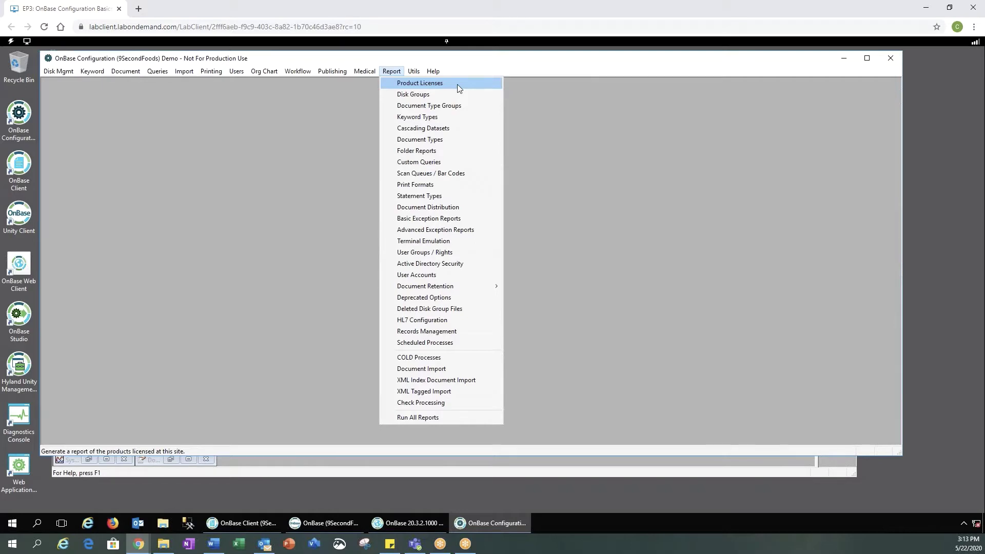
left_click(627, 265)
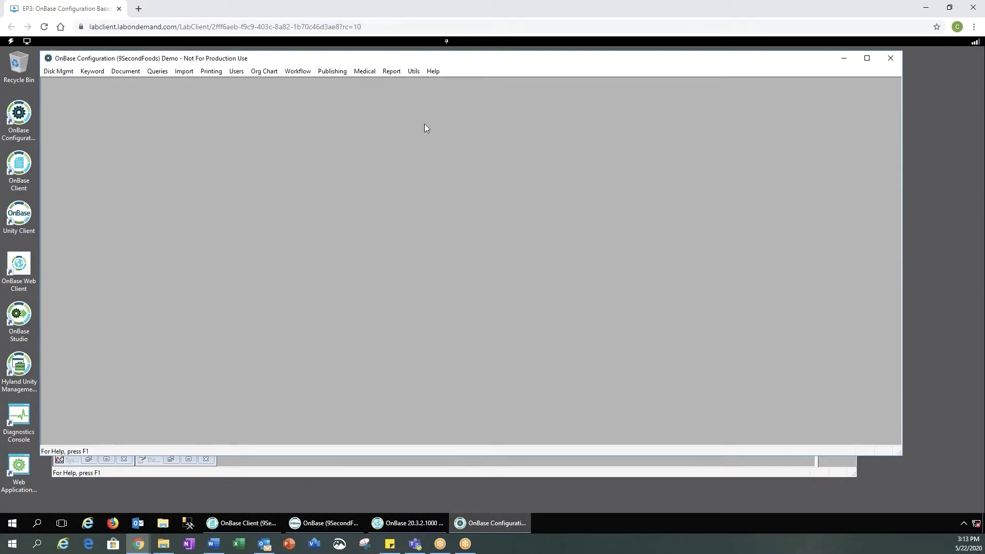
Return to OnBase Client and find SYS Configuration Reports in the System Documents group dated from 05/22/2020.
left_click(843, 58)
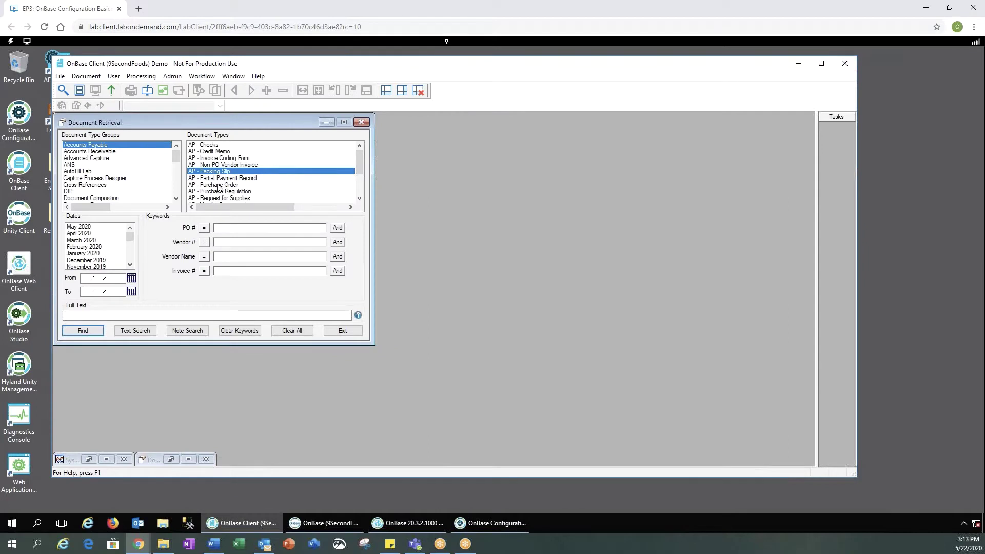
left_click(177, 184)
left_click(177, 186)
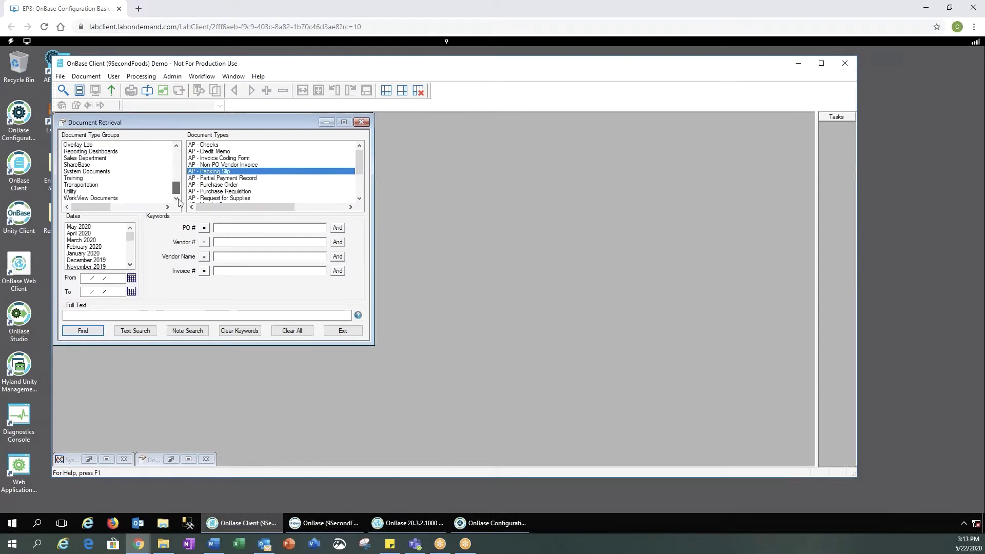
left_click(100, 173)
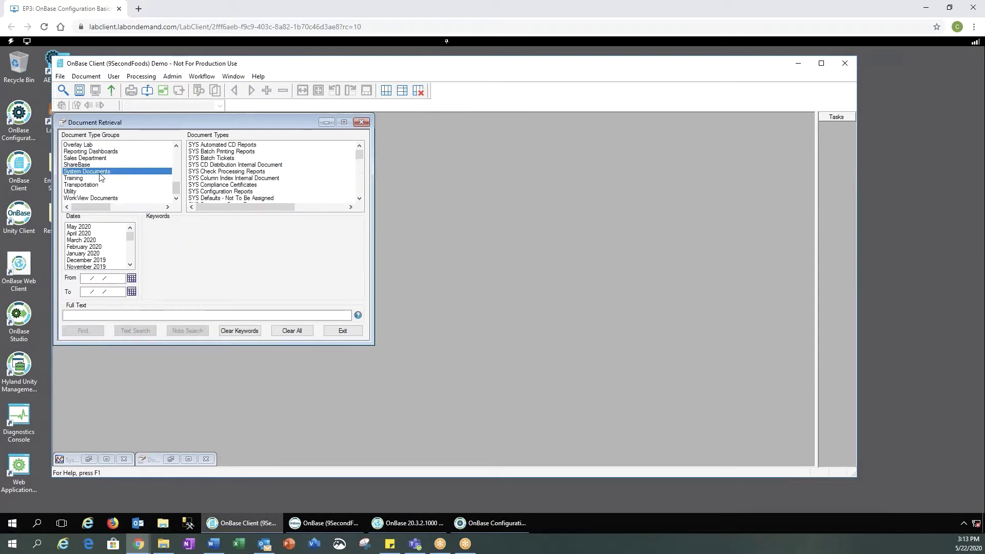
left_click(229, 144)
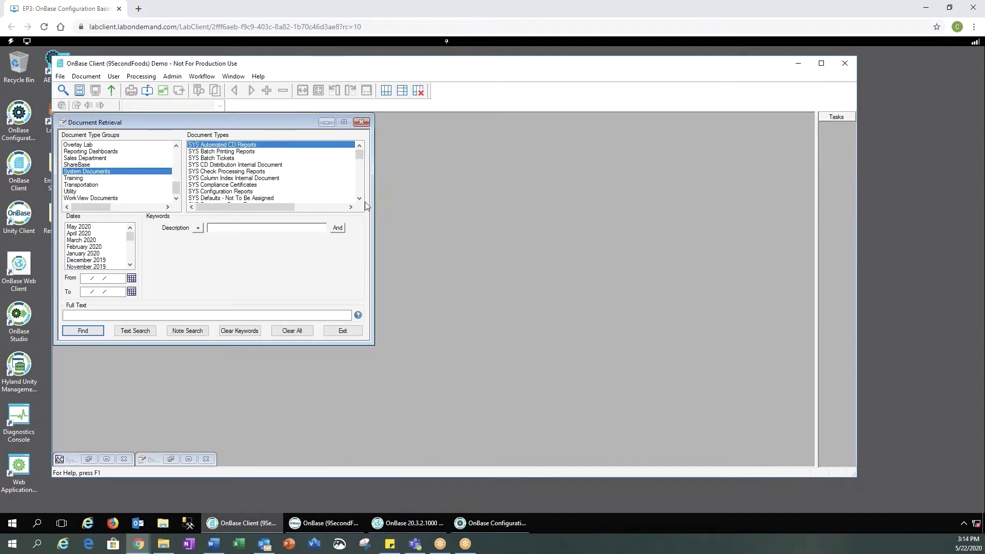
left_click(243, 193)
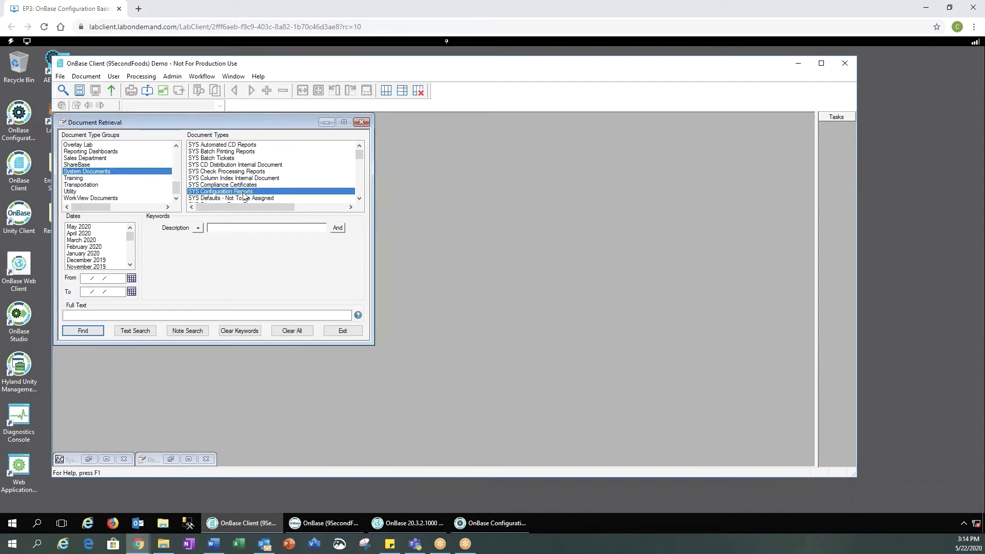
left_click(131, 278)
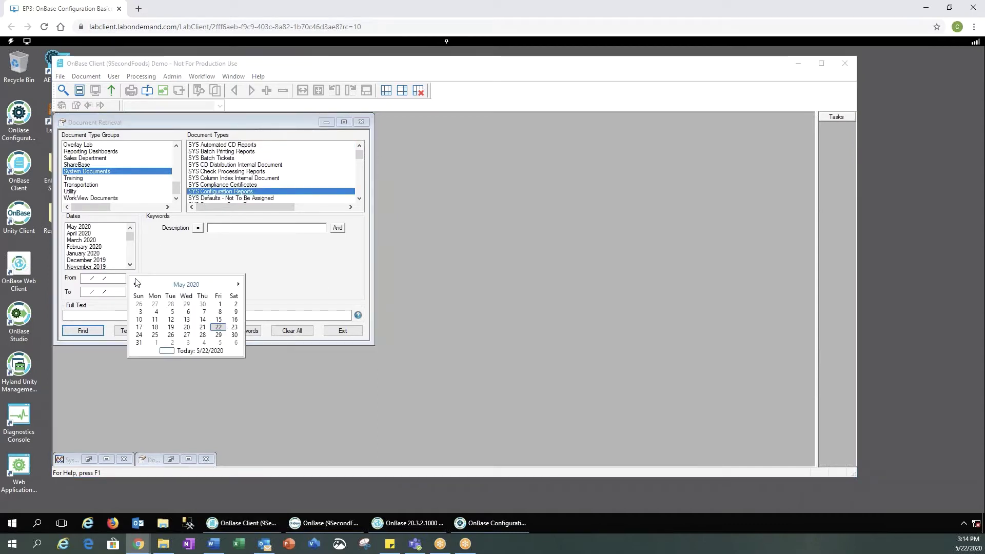
left_click(218, 327)
left_click(80, 332)
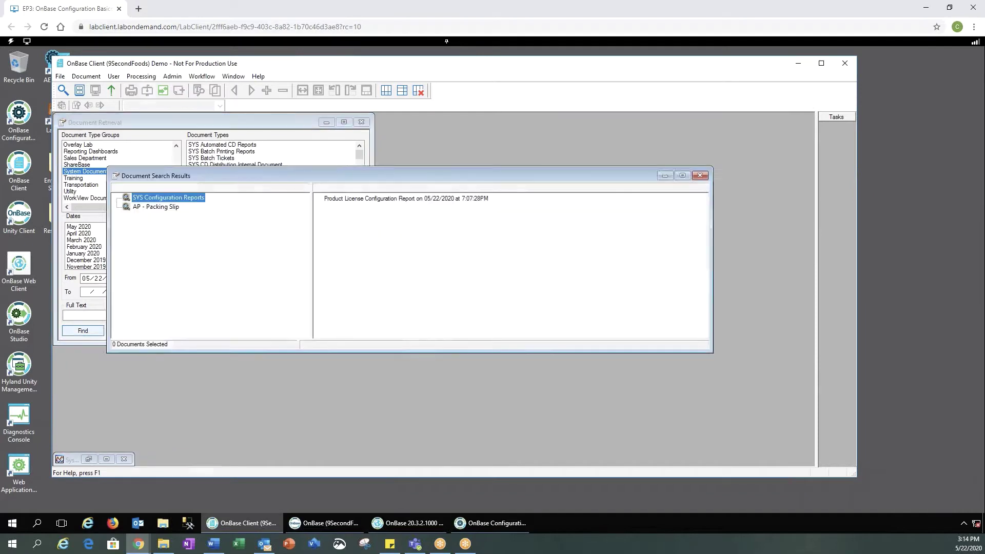
Examine the installation details and product license list in the Product License Configuration Report, and close the report and search results.
double_click(350, 200)
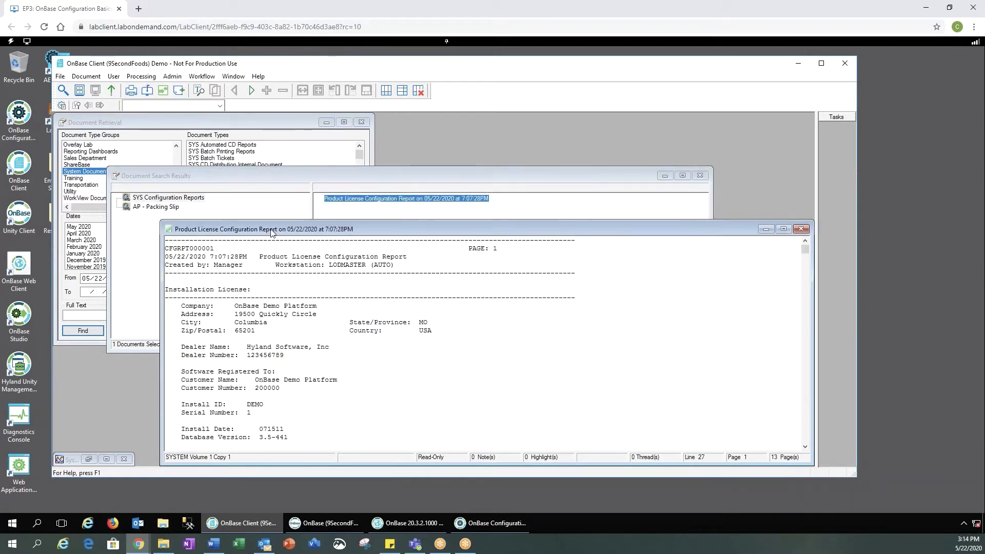
left_click_drag(272, 231, 186, 137)
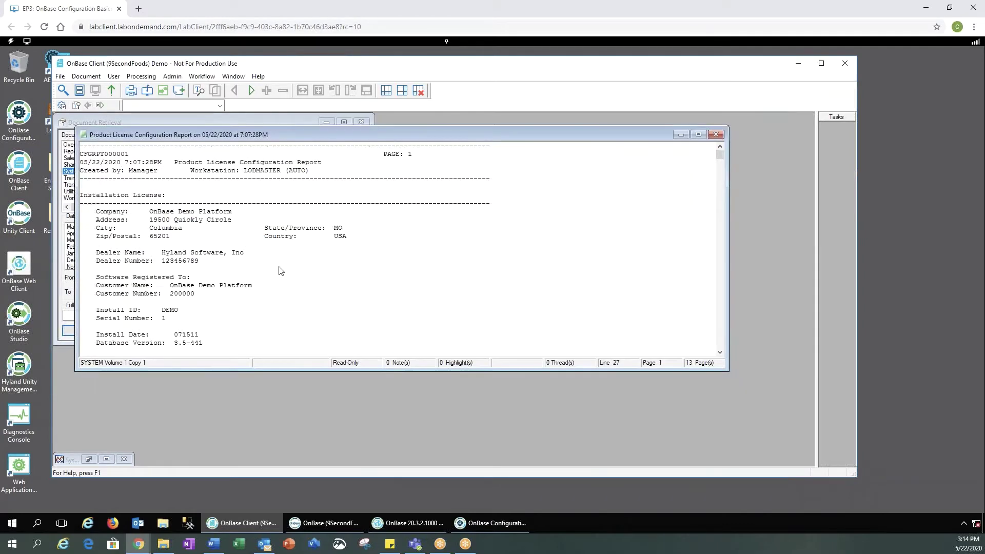
scroll(280, 270, "down", 5)
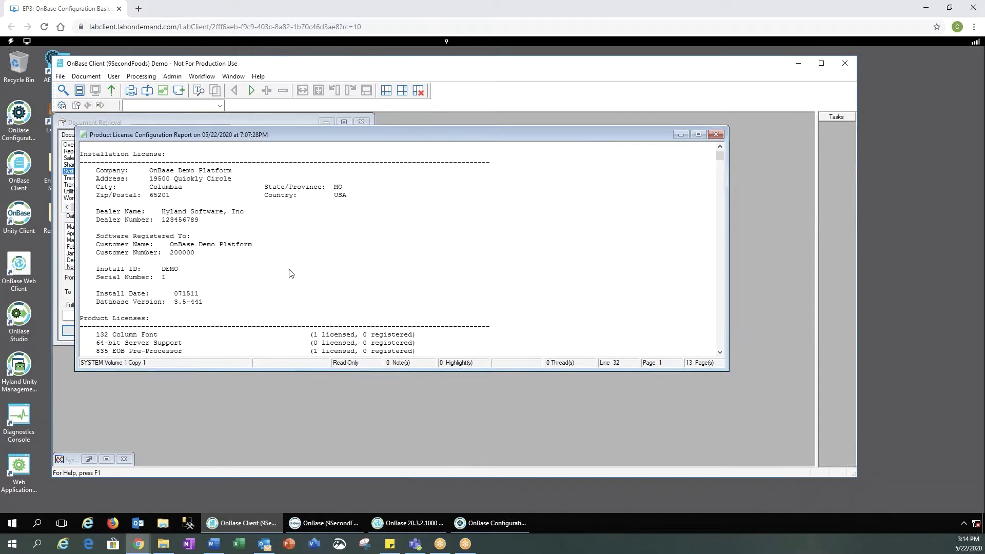
scroll(291, 273, "up", 3)
scroll(291, 272, "down", 4)
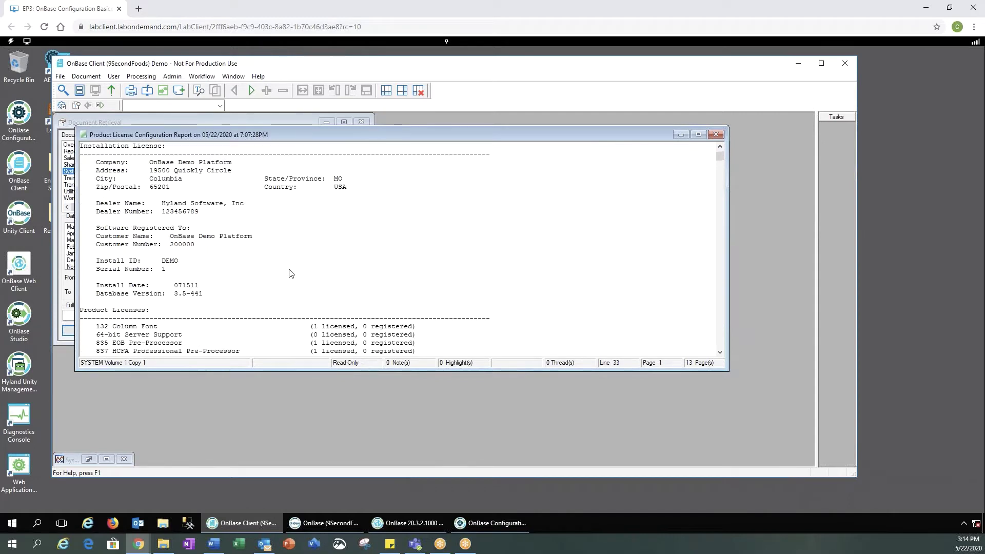
scroll(241, 218, "down", 1)
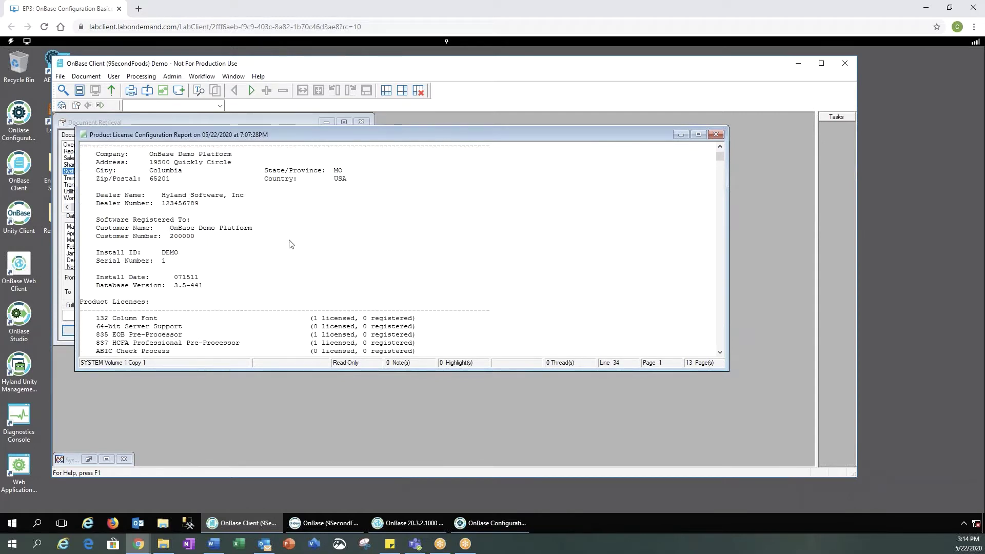
scroll(291, 245, "down", 9)
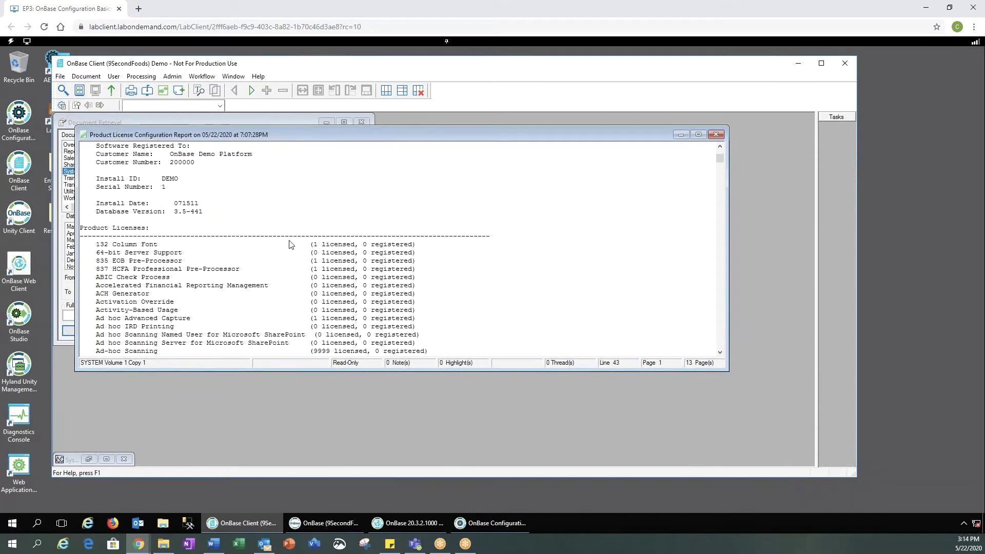
scroll(290, 244, "down", 6)
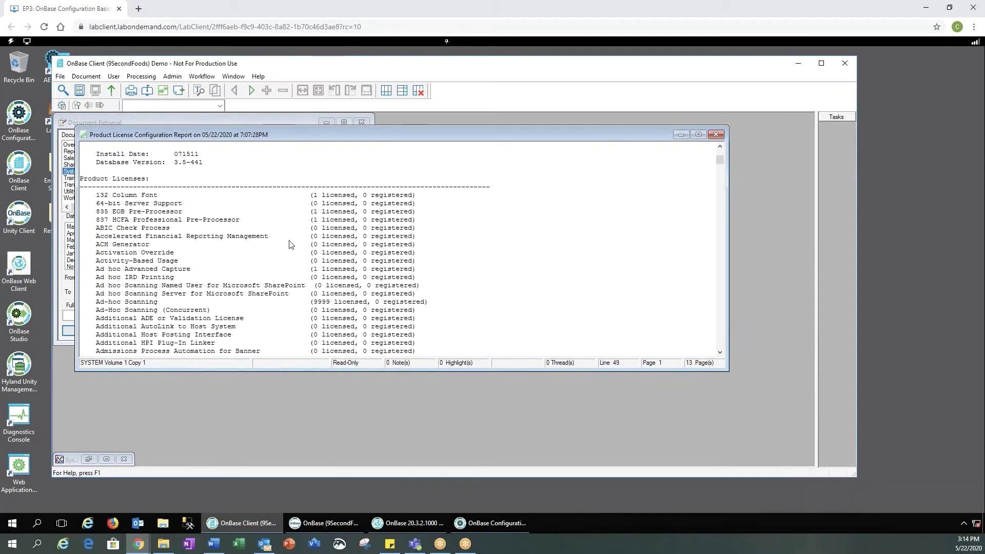
scroll(291, 244, "down", 3)
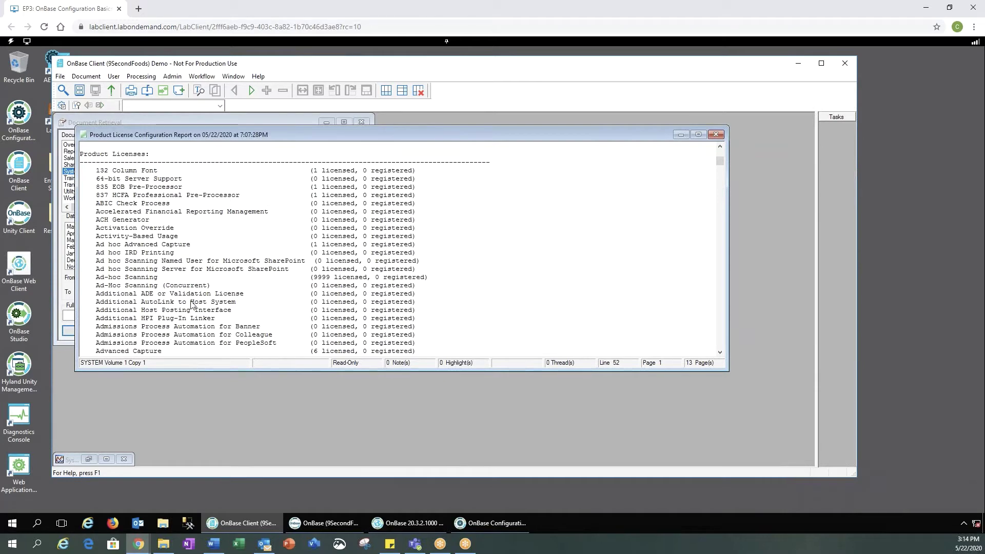
scroll(193, 302, "down", 6)
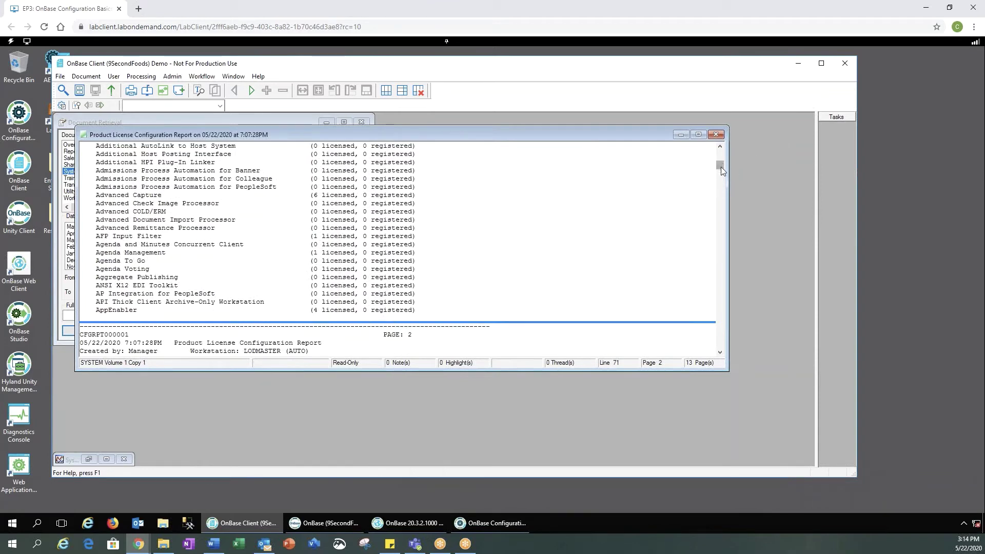
scroll(543, 297, "down", 20)
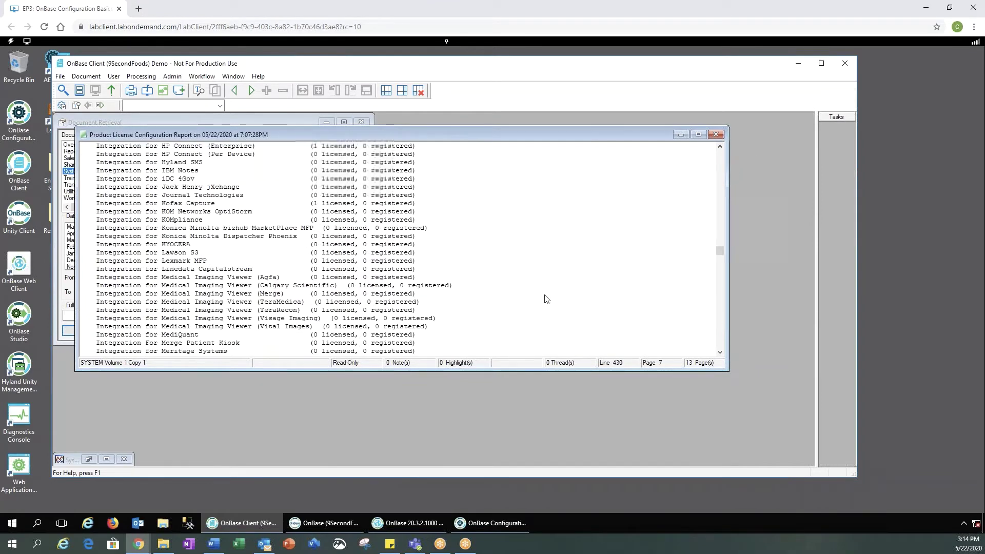
scroll(546, 298, "down", 5)
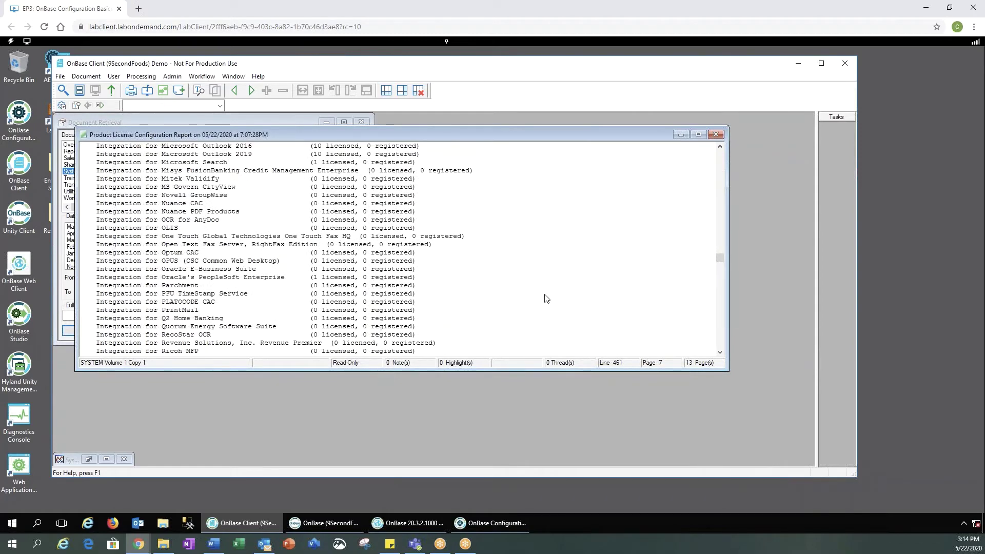
left_click(716, 134)
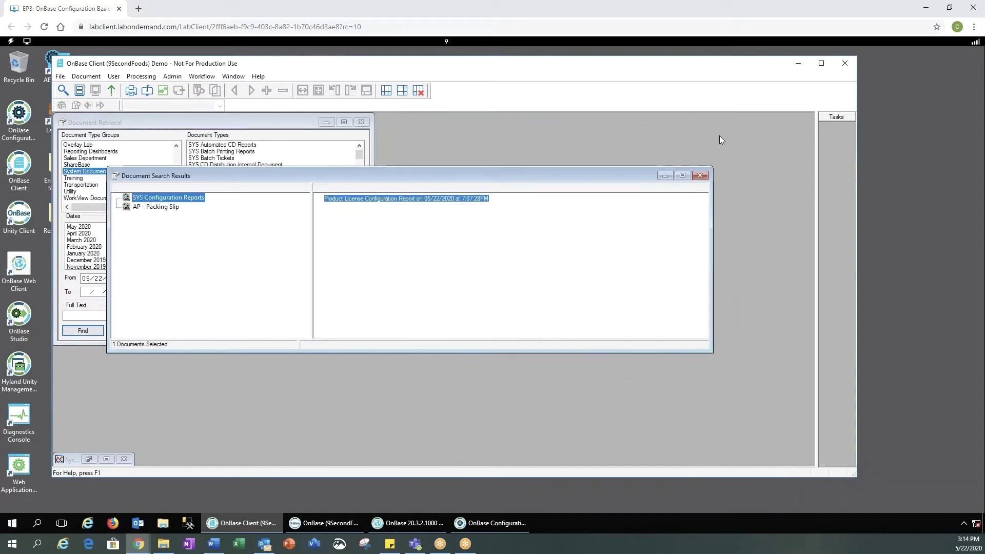
left_click(704, 177)
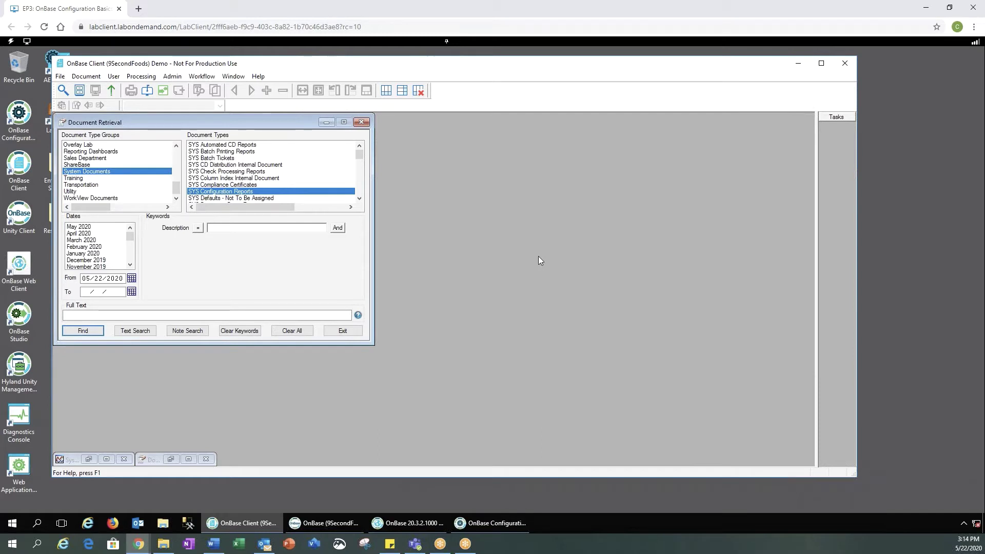
Set up a transaction log report on the System log with details shown and the Database Backup action selected.
left_click(173, 77)
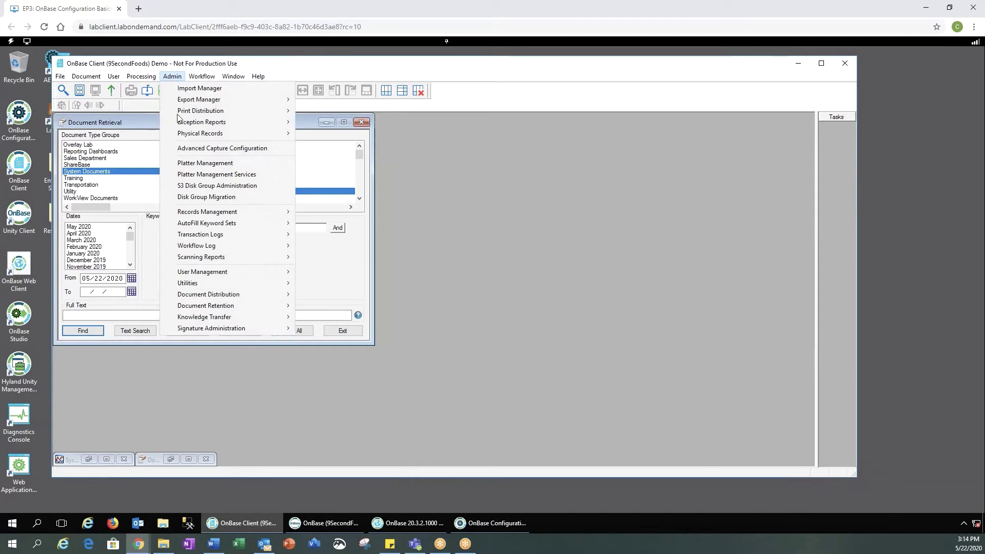
mouse_move(194, 237)
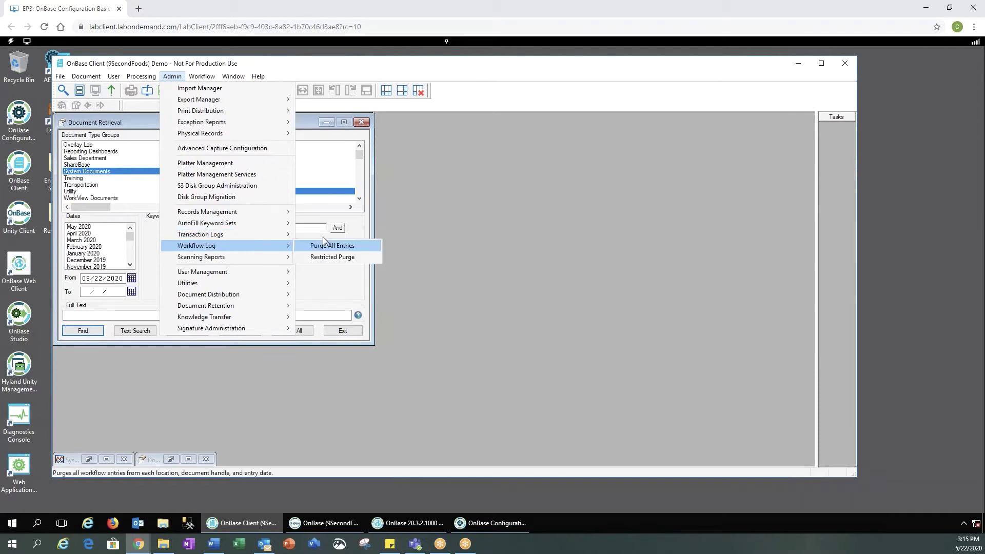
left_click(332, 235)
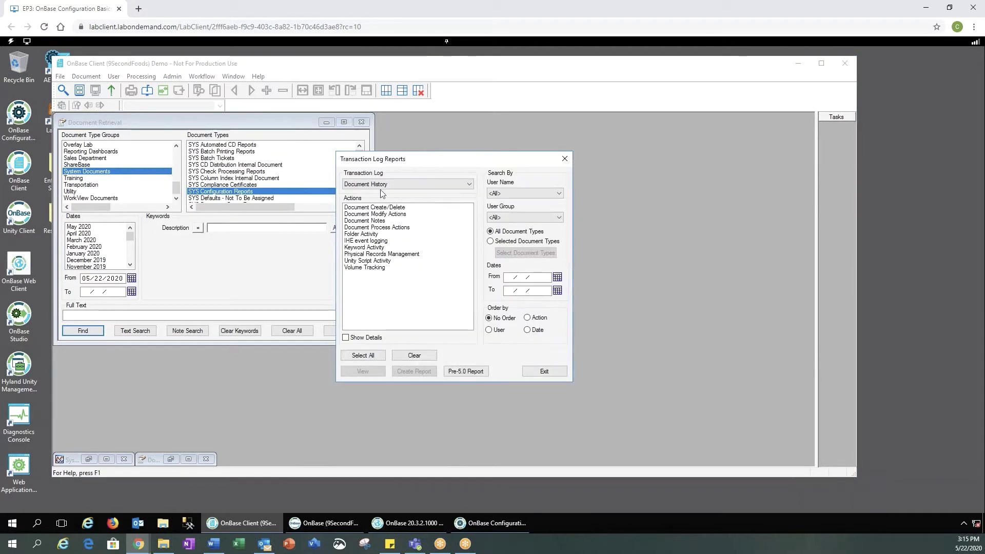
left_click(469, 185)
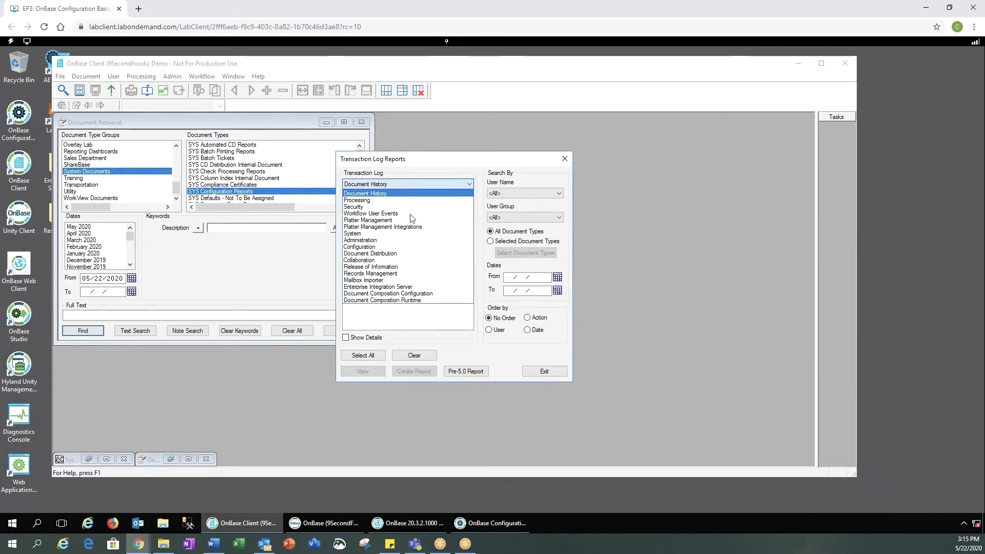
left_click(386, 235)
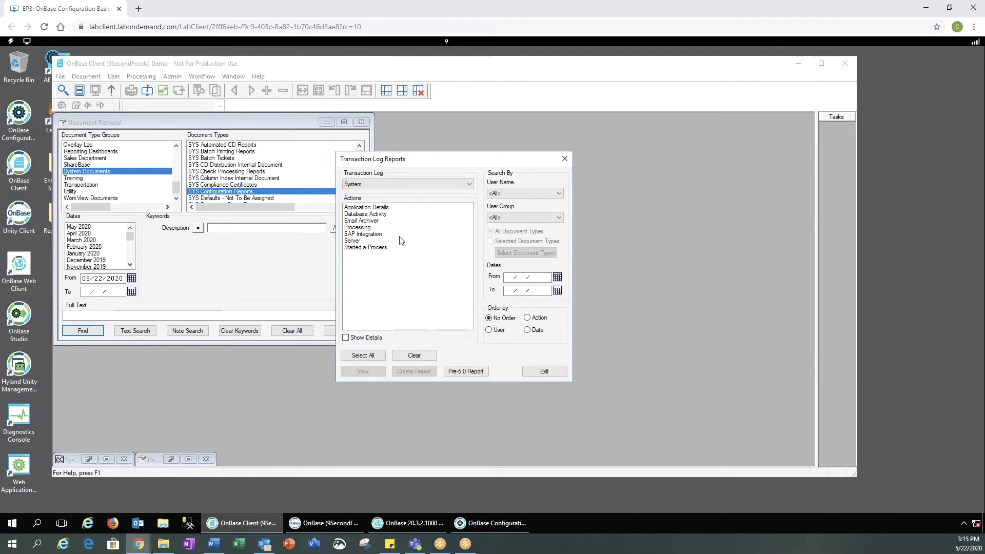
left_click(346, 338)
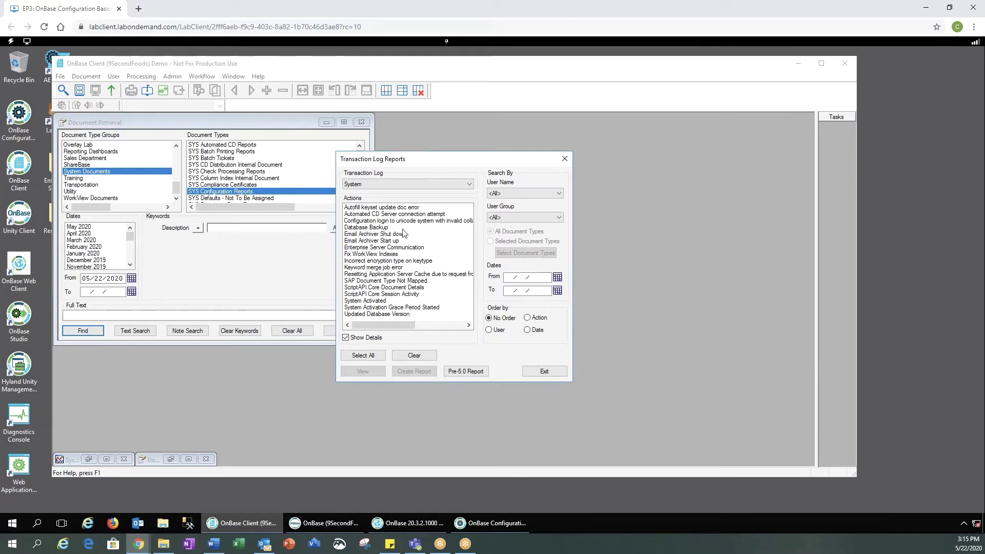
left_click(385, 228)
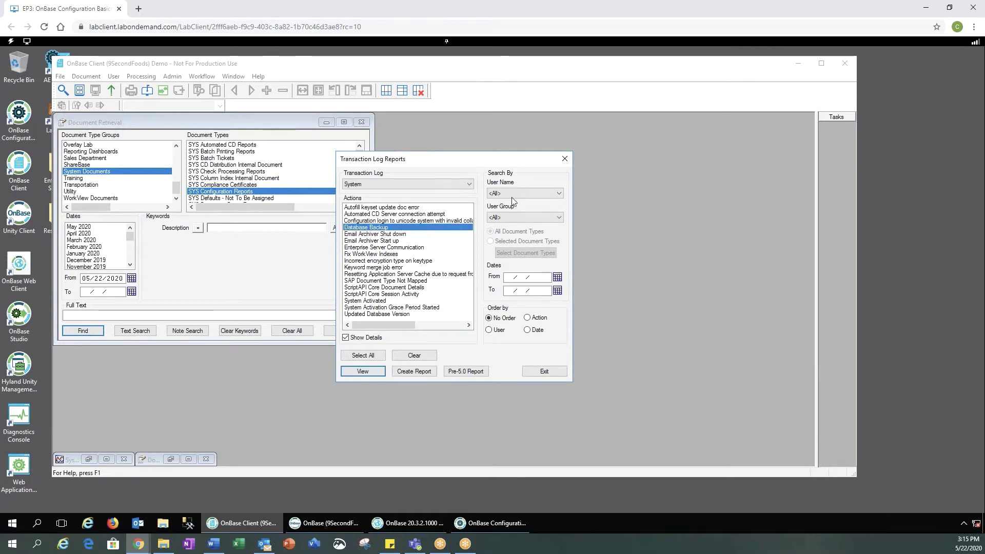
Review the user name and user group choices available for filtering the transaction log report.
left_click(562, 198)
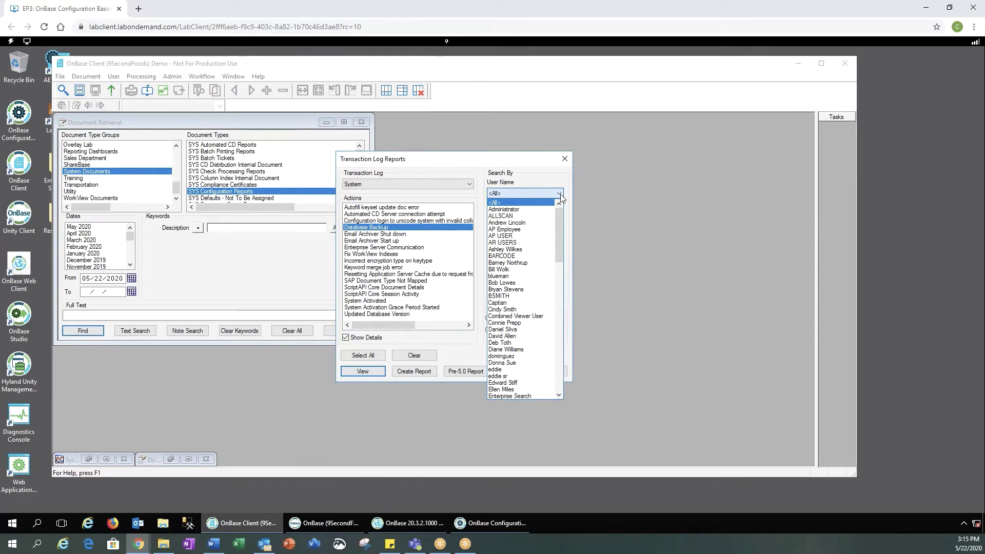
left_click(541, 180)
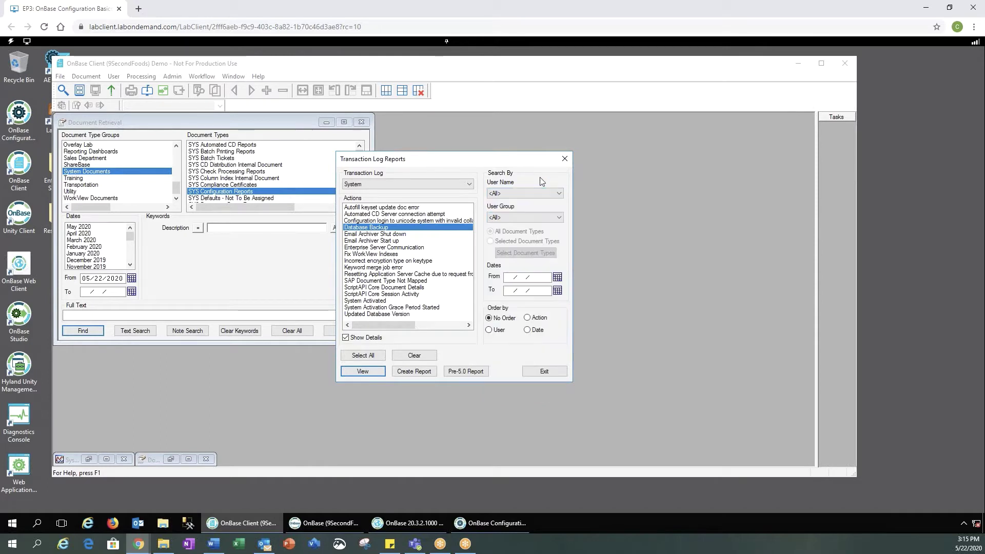
left_click(562, 220)
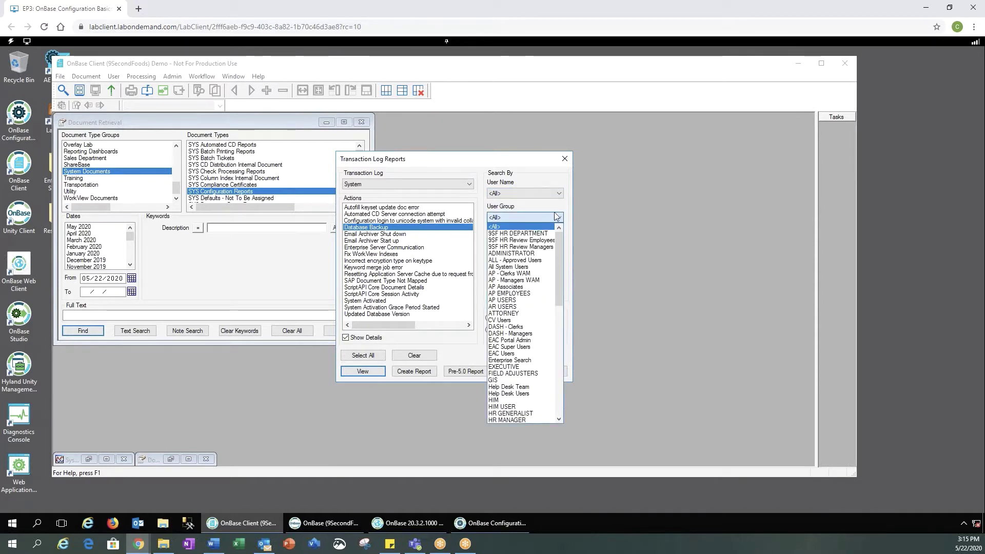
left_click(552, 206)
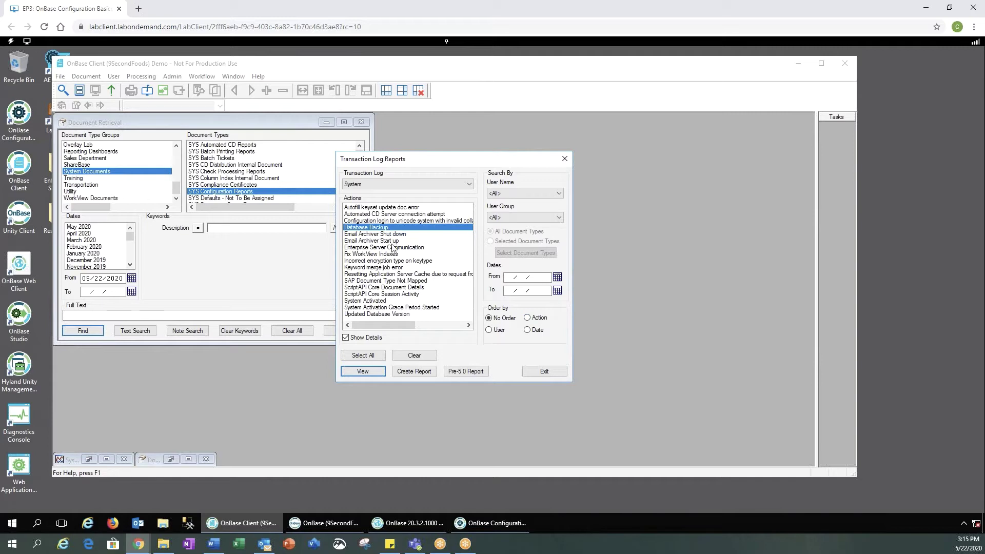
Add the Incorrect encryption type on keytype and SAP Document Type Not Mapped actions, and try the sort options, ending on No Order.
left_click(370, 261)
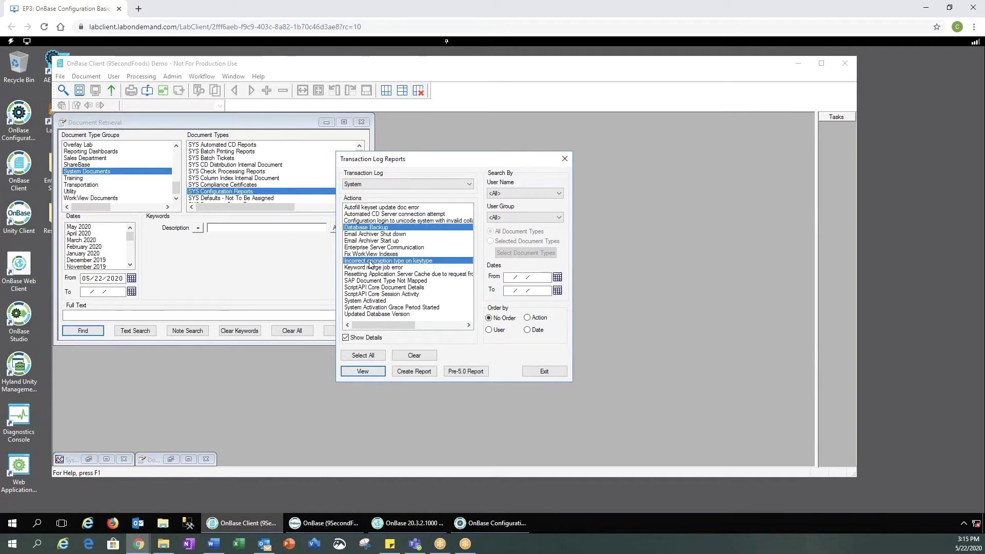
left_click(372, 281)
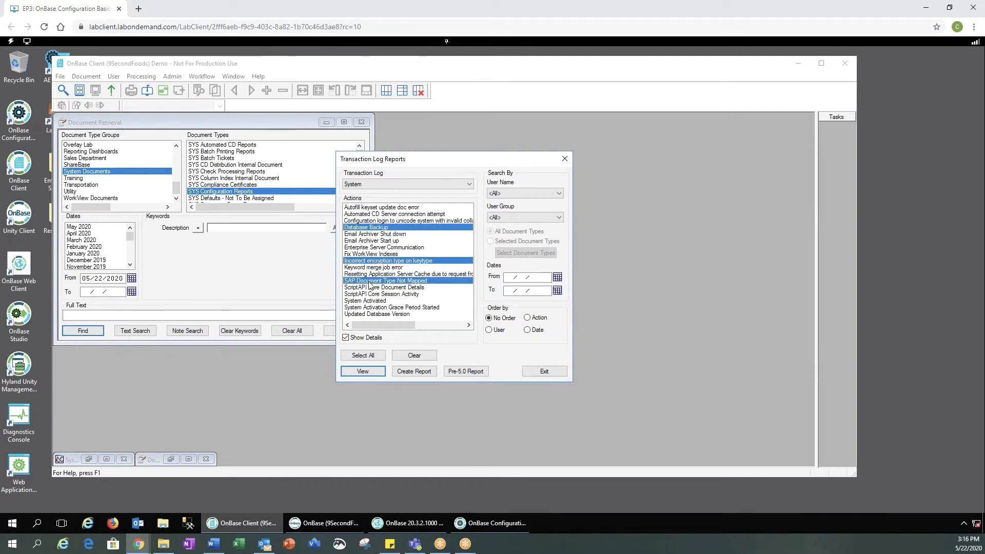
left_click(528, 318)
left_click(488, 330)
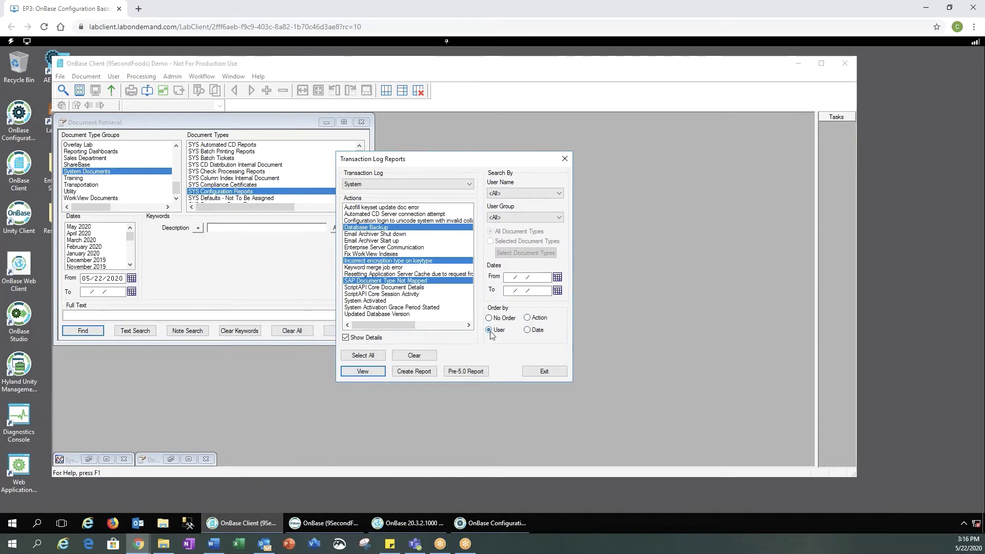
left_click(528, 331)
left_click(489, 319)
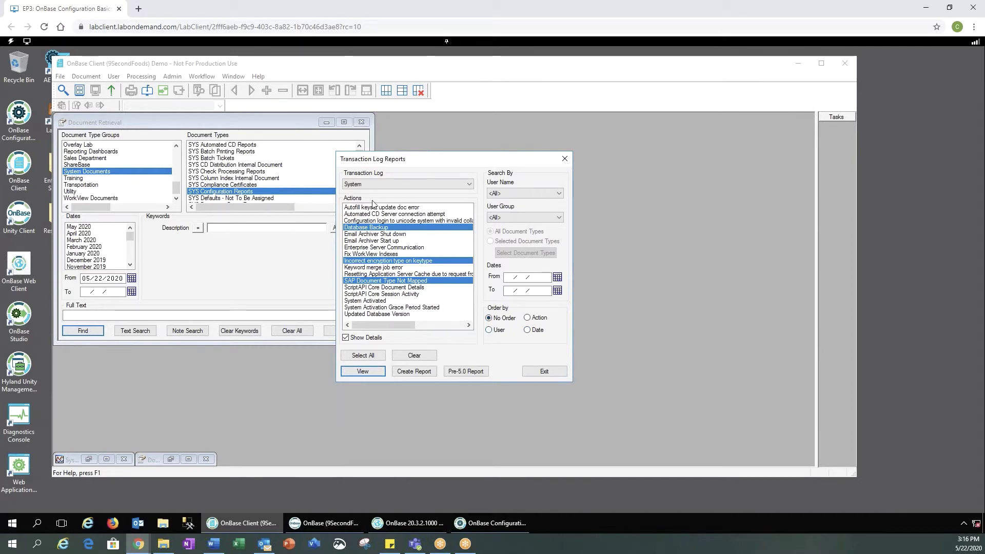
View the Security log's Assigned License entries for the MANAGER user group with details shown, and close the results.
left_click(469, 184)
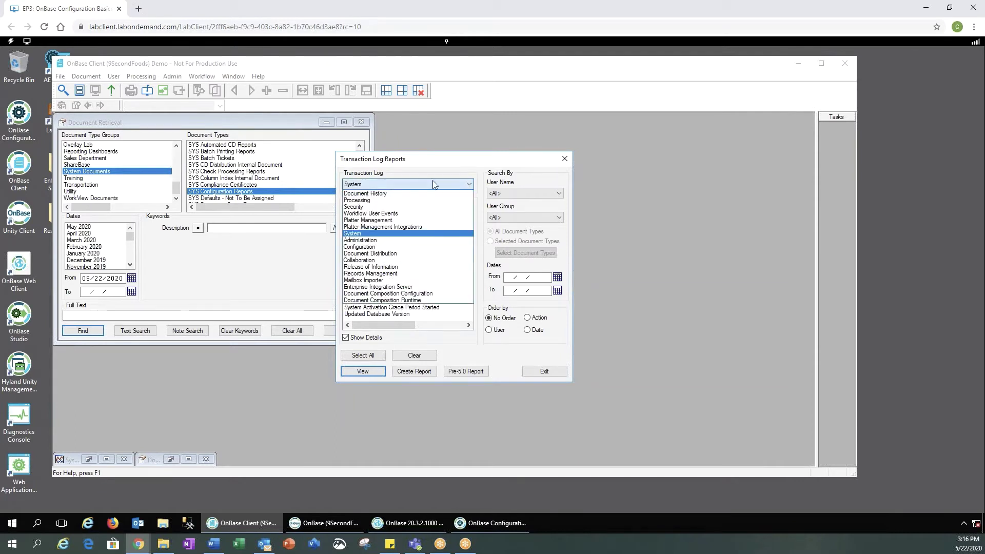
left_click(359, 207)
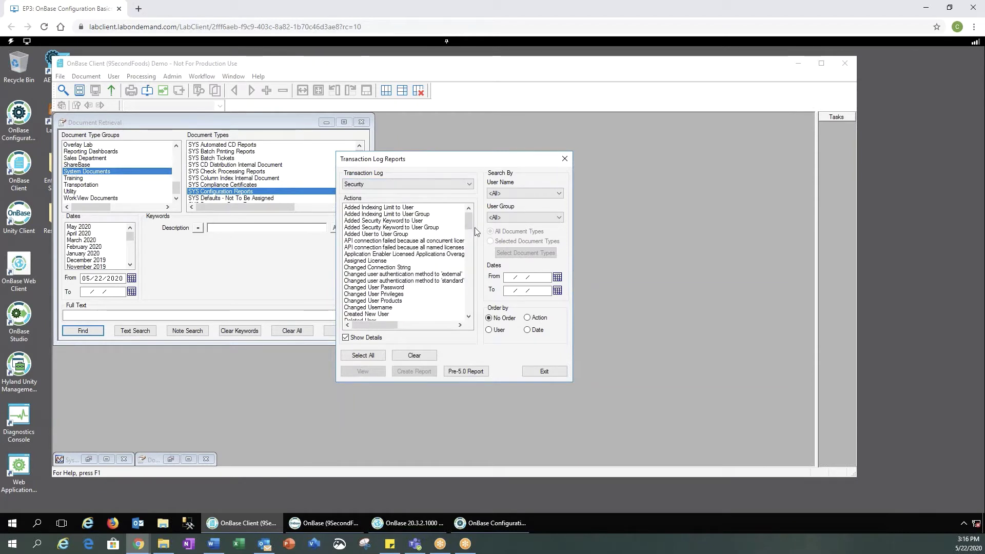
left_click(372, 261)
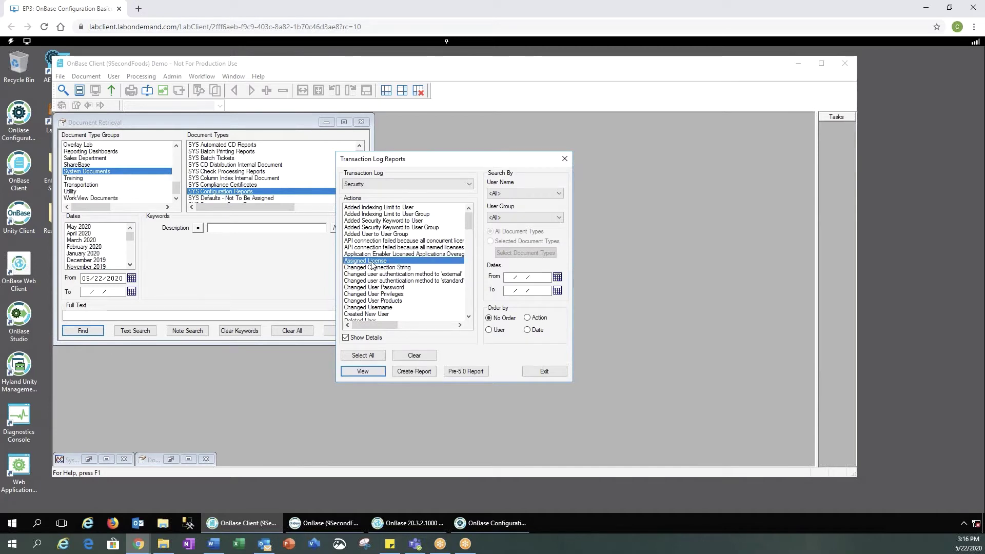
left_click(559, 217)
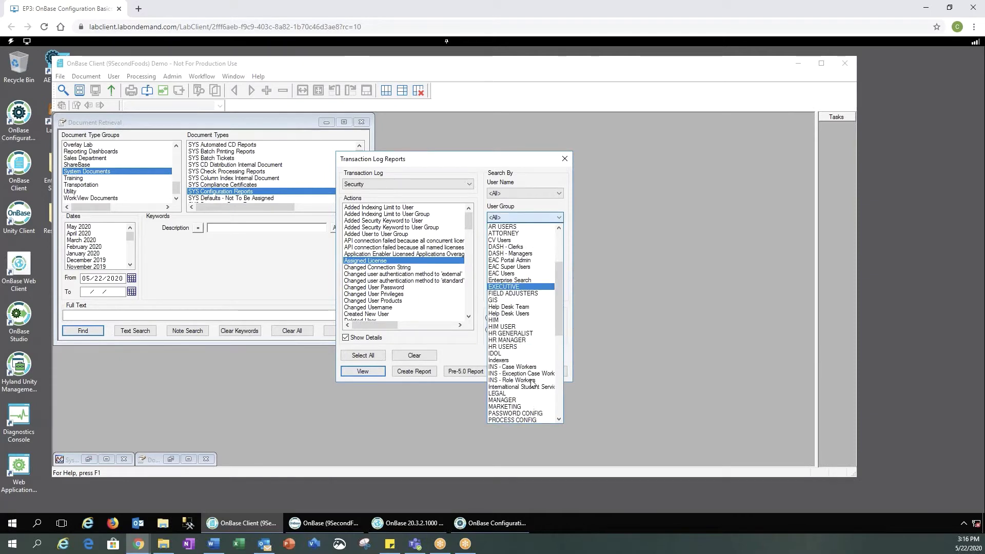
scroll(513, 354, "down", 7)
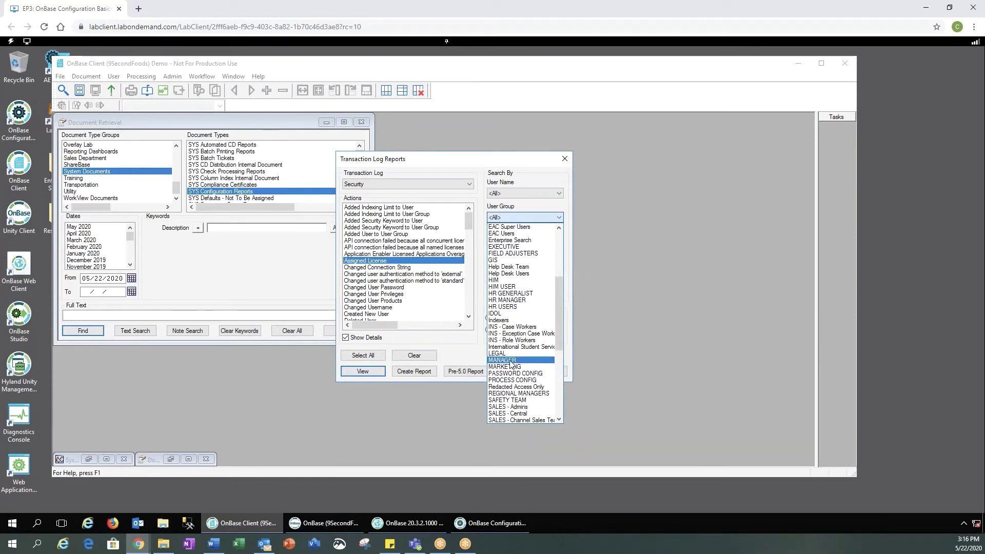
left_click(511, 361)
left_click(383, 374)
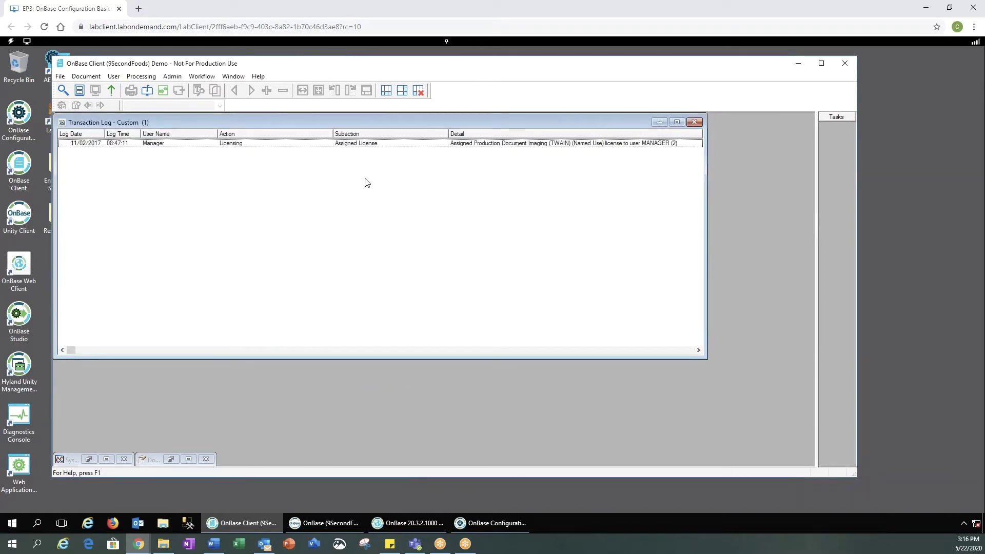
left_click(695, 123)
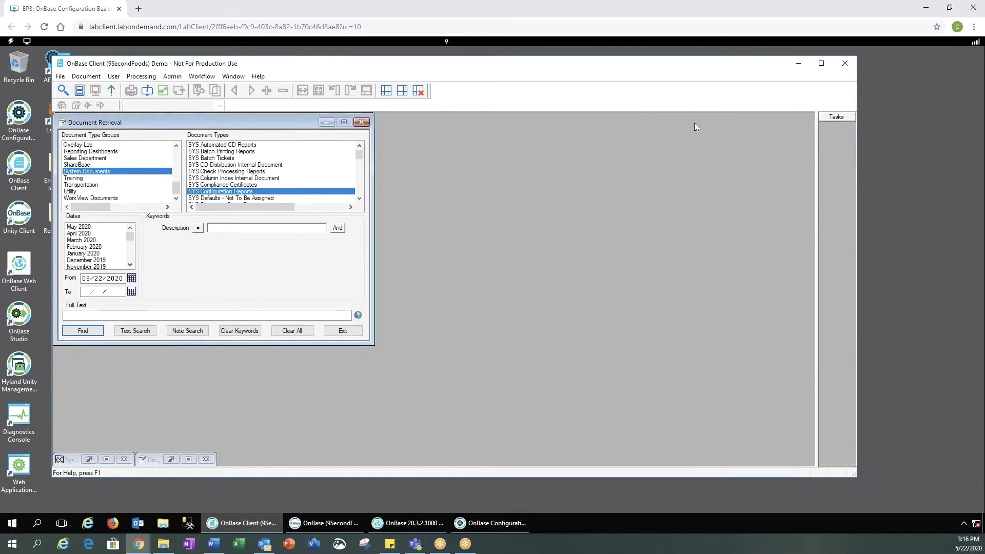
Create a Security transaction log report on the Licensing action for the MANAGER user group.
left_click(172, 76)
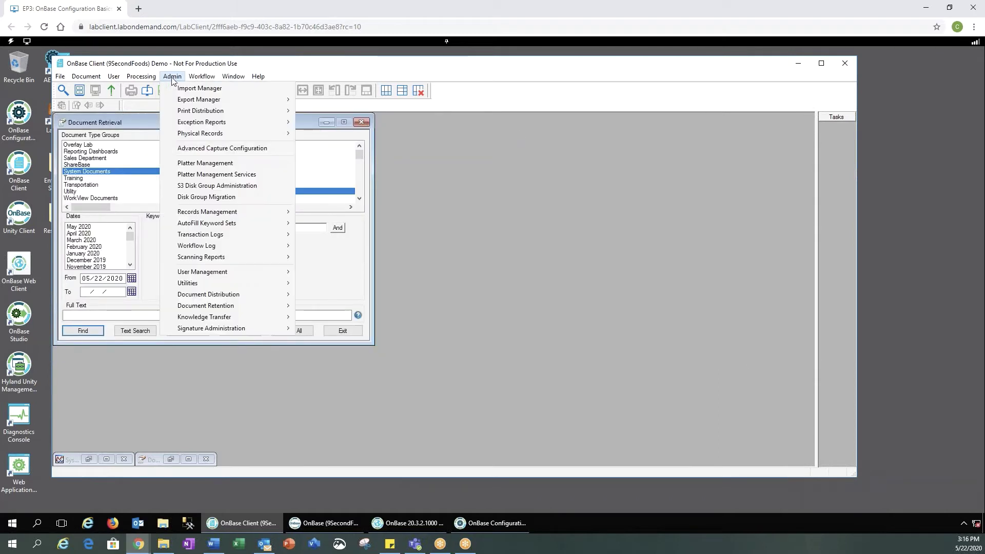
mouse_move(247, 235)
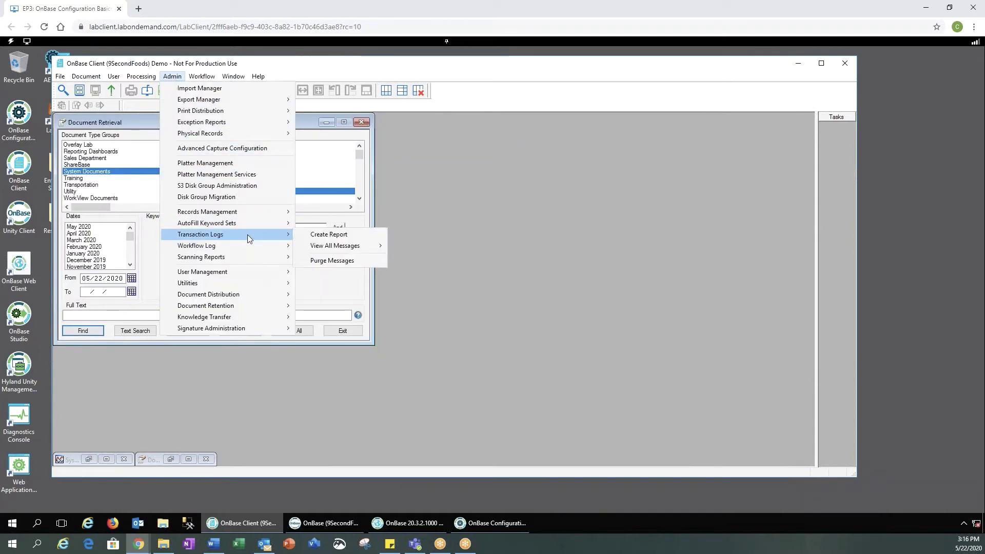
left_click(319, 234)
left_click(417, 185)
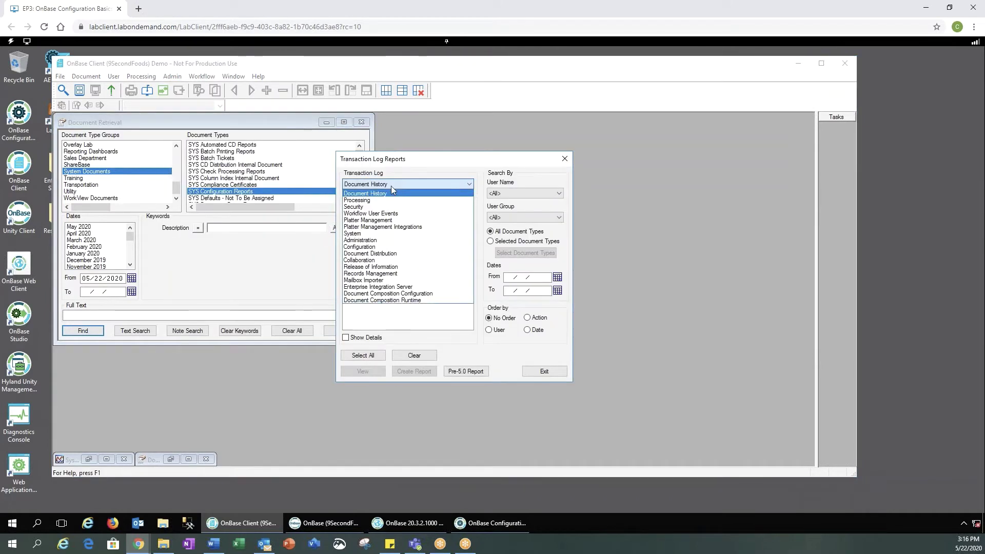
left_click(362, 206)
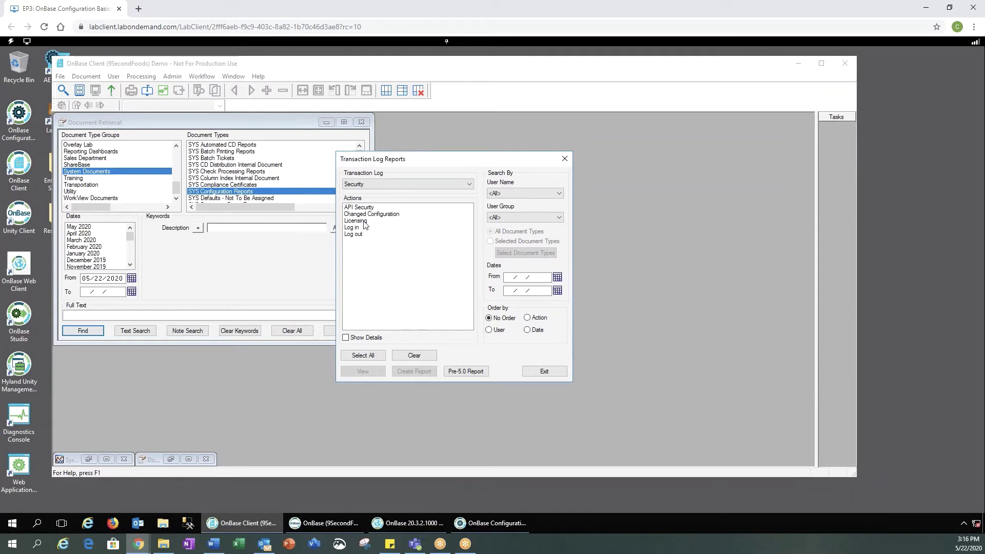
left_click(364, 220)
left_click(534, 219)
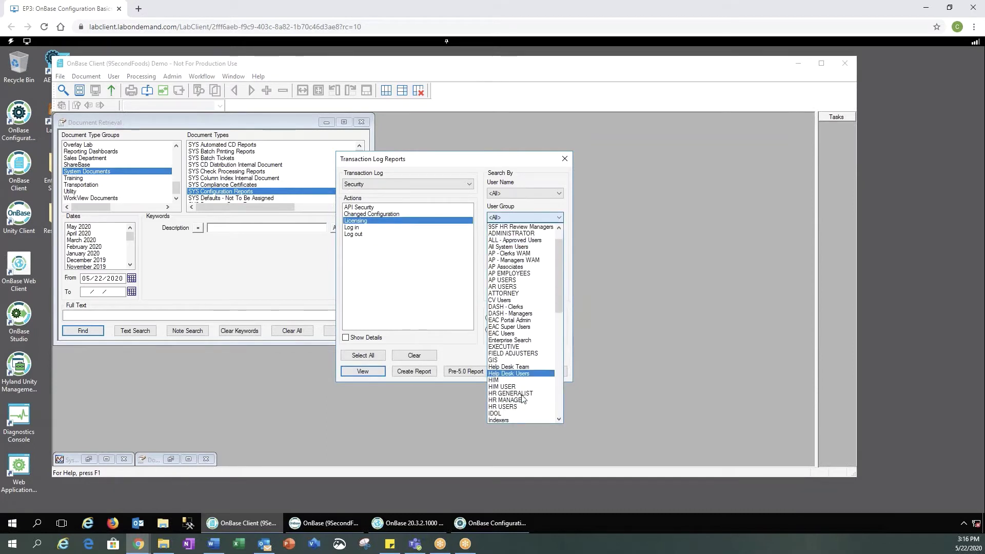
left_click(515, 401)
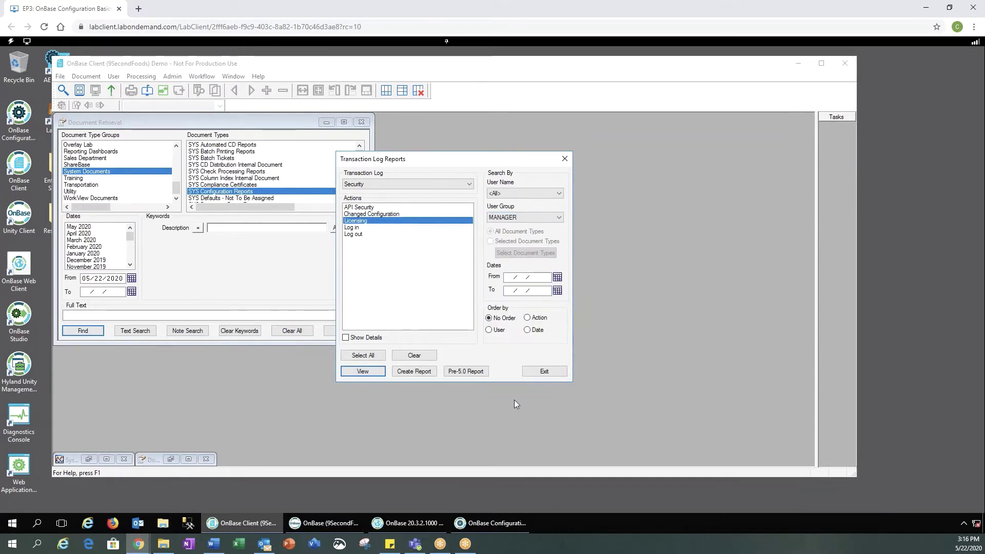
left_click(420, 371)
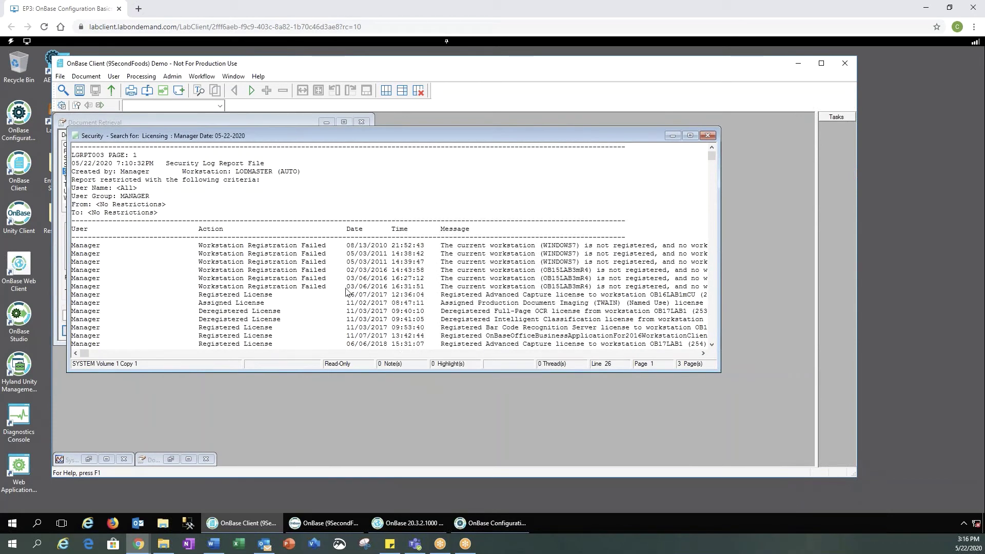
Examine the license registration entries across the pages of the Security licensing report, and close it.
scroll(346, 291, "down", 3)
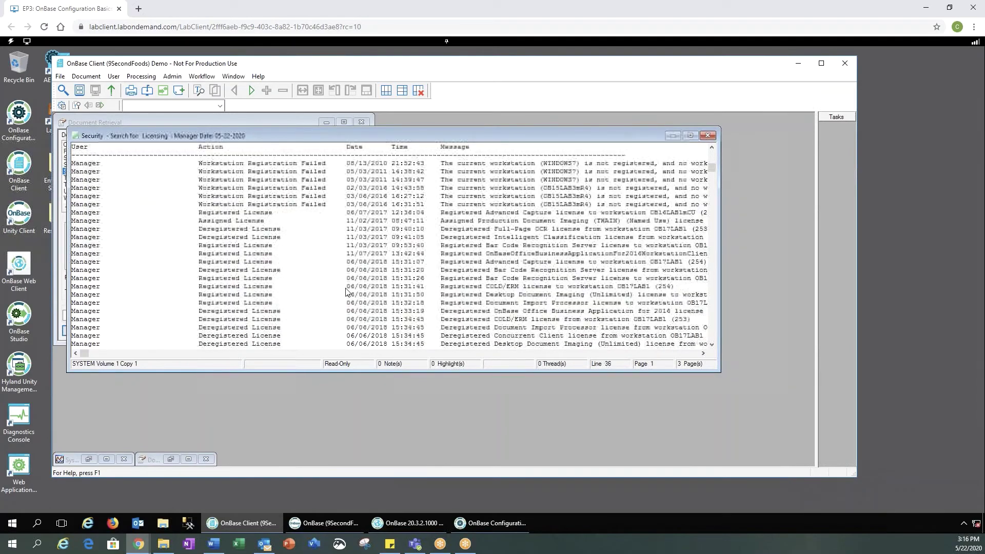
scroll(346, 292, "down", 7)
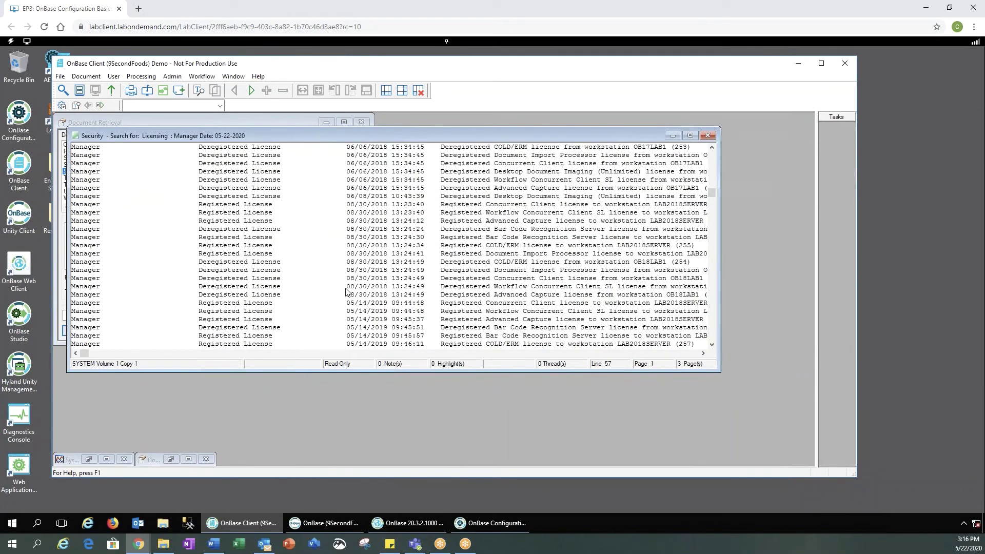
scroll(346, 292, "down", 8)
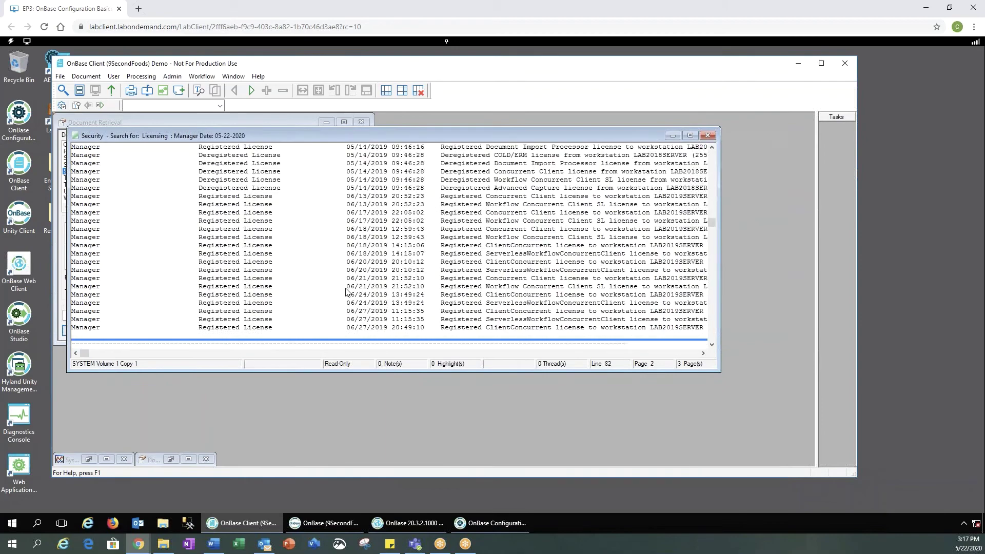
scroll(347, 291, "down", 2)
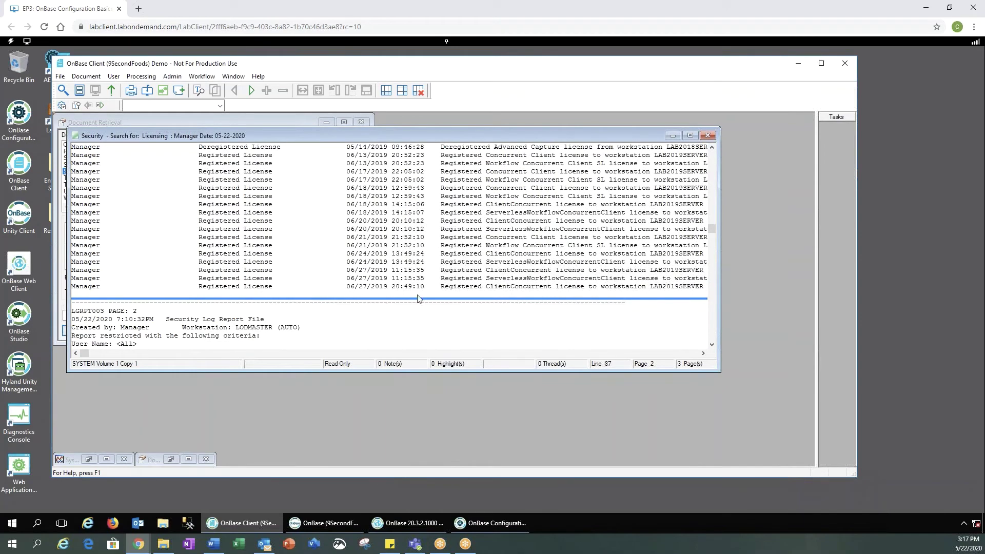
scroll(405, 257, "up", 5)
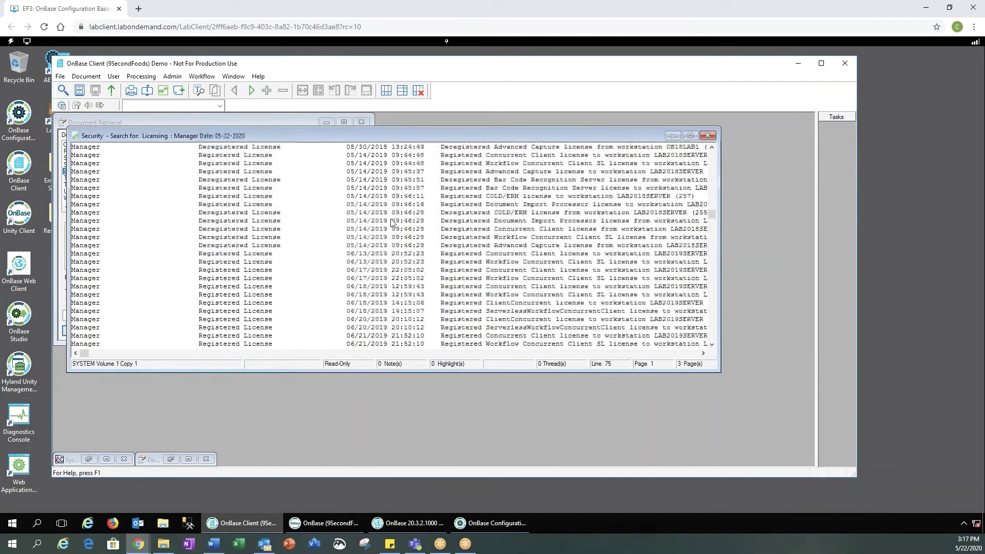
scroll(392, 222, "up", 3)
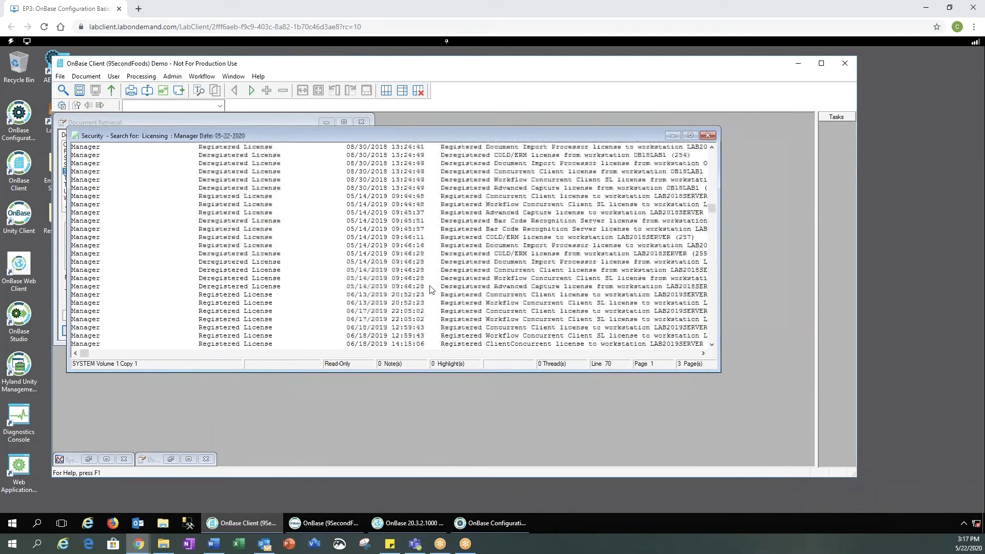
left_click(708, 136)
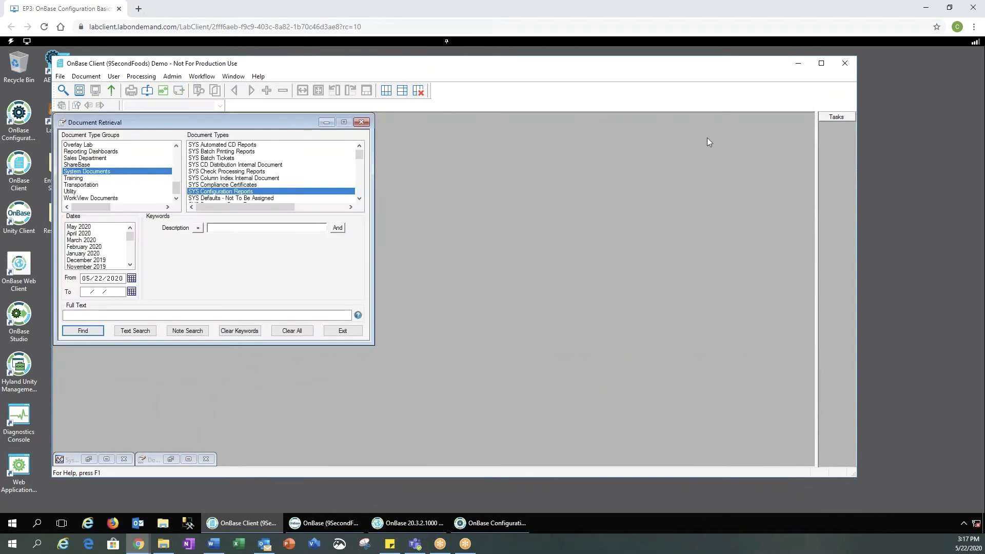
Compare the Document History actions with and without details in a new transaction log report, and open the Pre-5.0 report options.
left_click(172, 77)
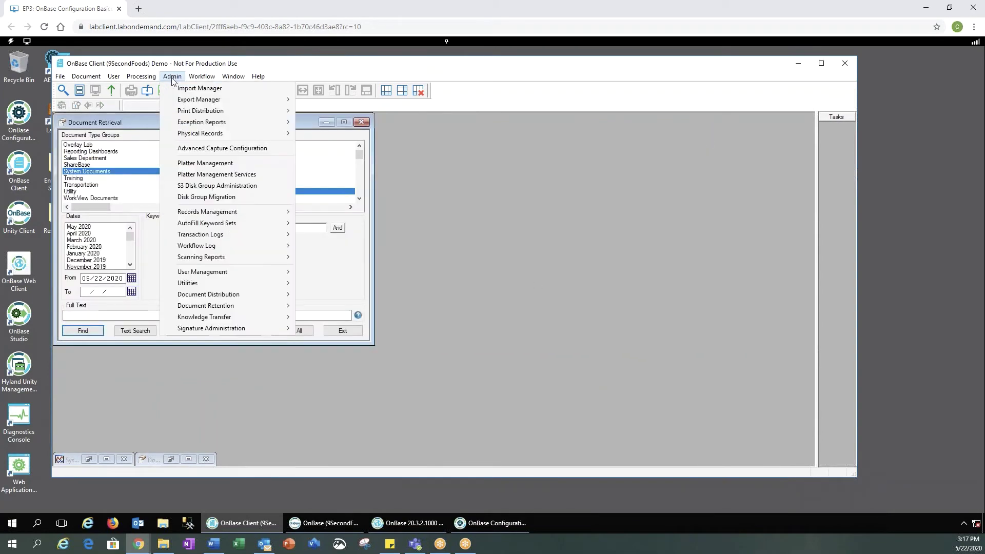
mouse_move(221, 239)
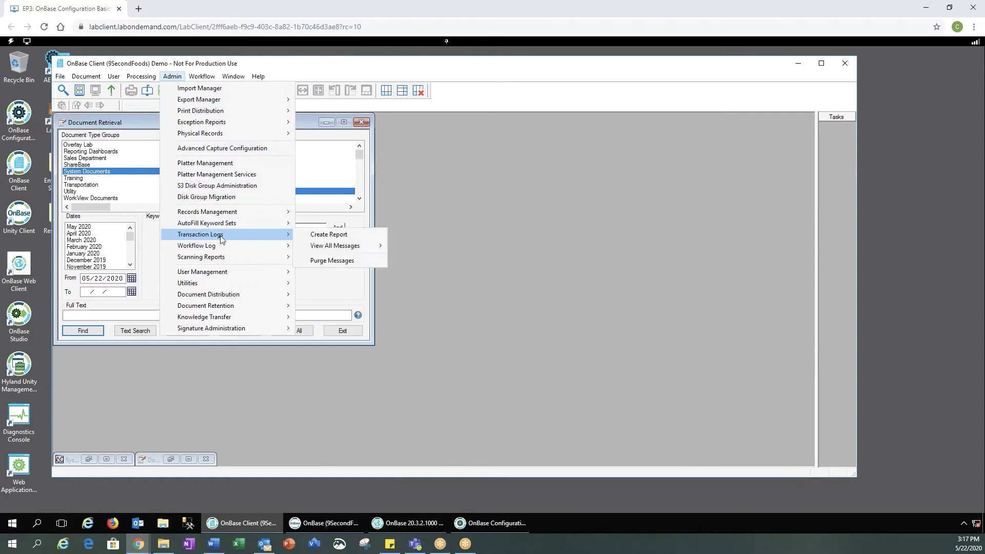
left_click(328, 234)
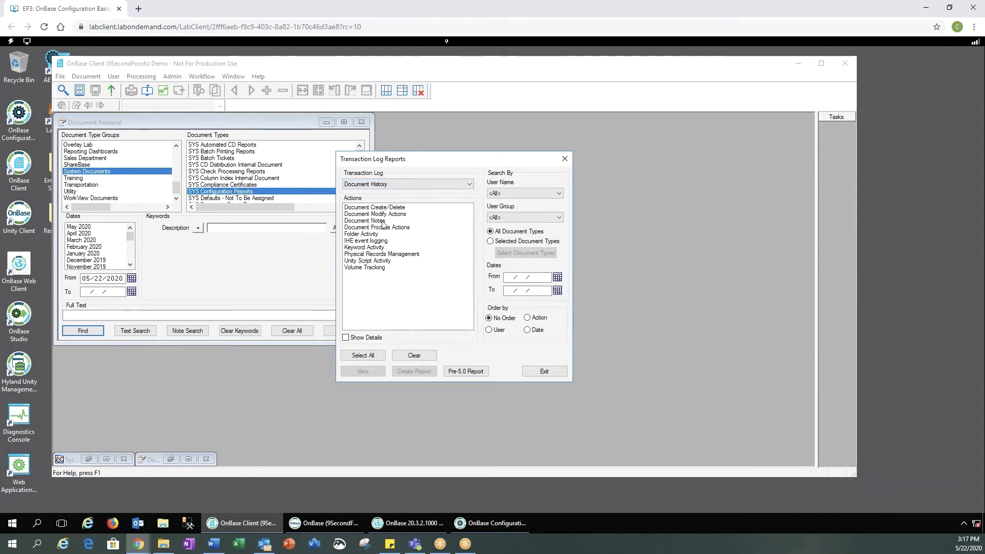
left_click(346, 337)
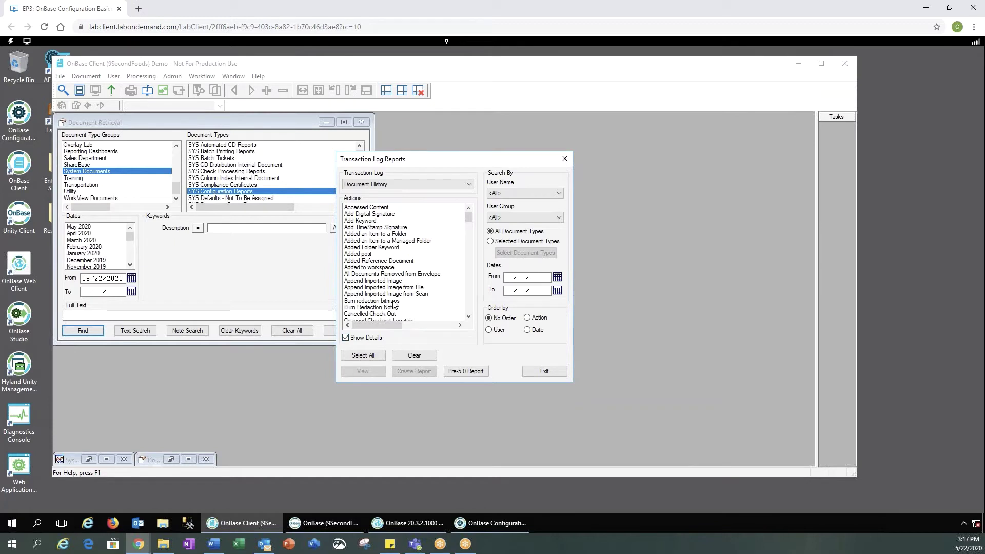
left_click(345, 338)
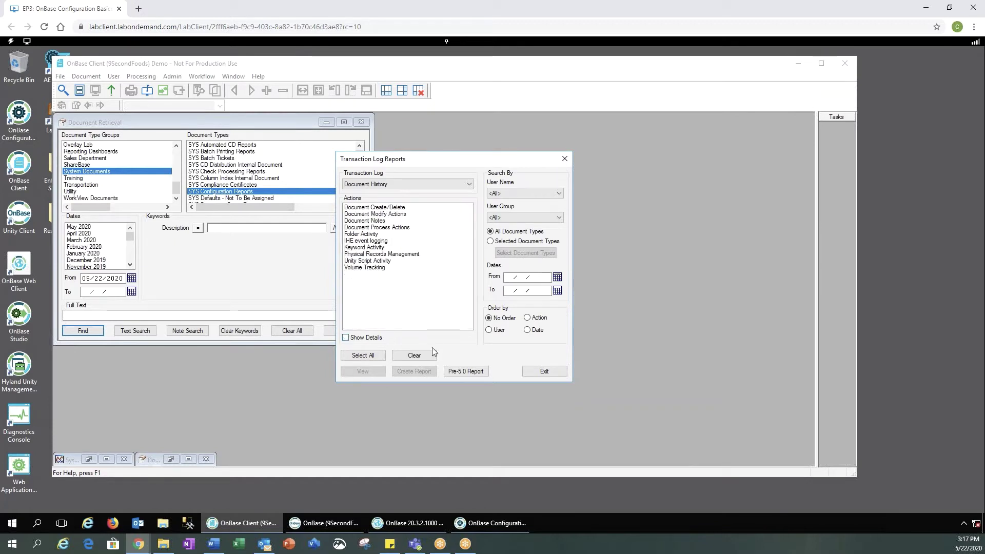
left_click(472, 375)
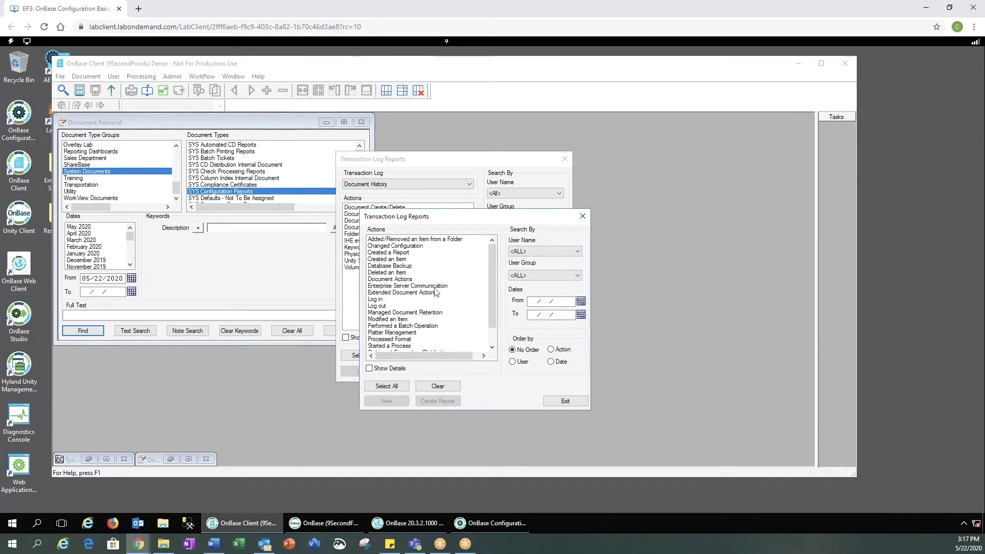
Examine the Pre-5.0 report actions with and without details shown, and close the transaction log report dialogs.
scroll(426, 318, "down", 2)
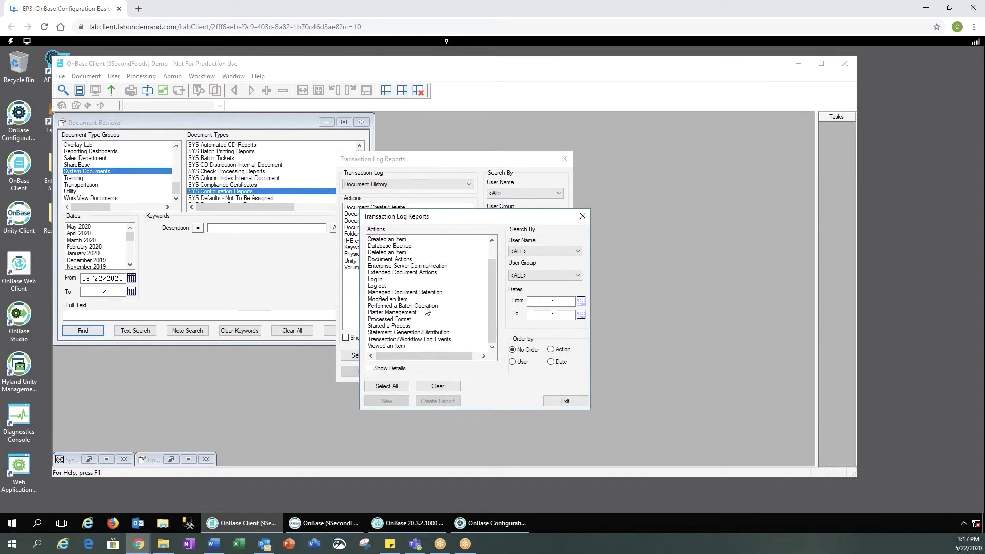
left_click(388, 280)
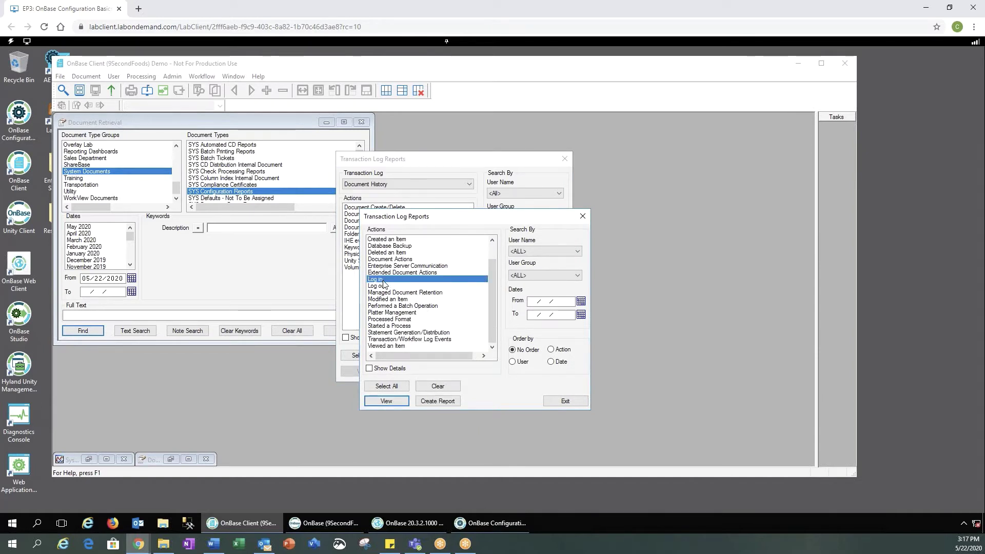
left_click(369, 368)
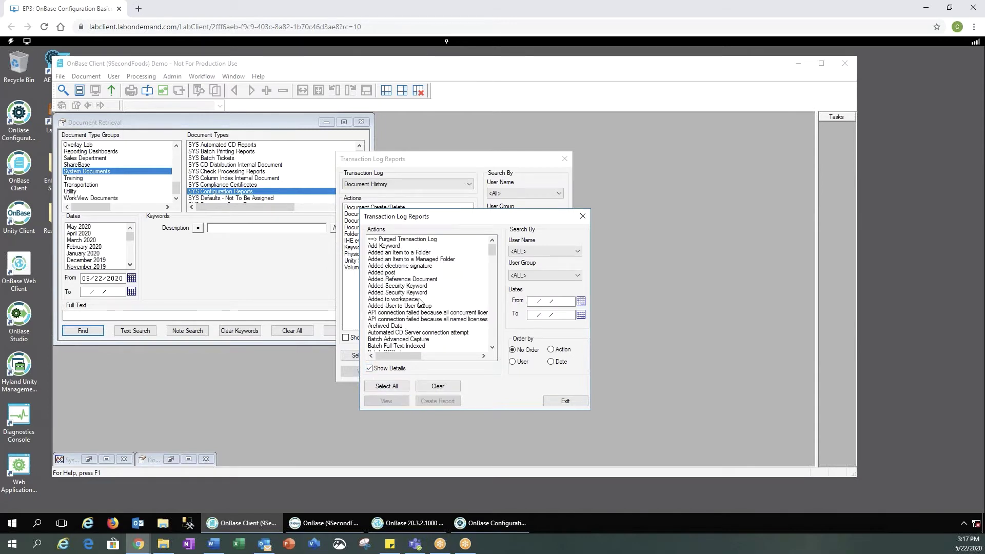
scroll(419, 302, "down", 15)
scroll(419, 302, "down", 8)
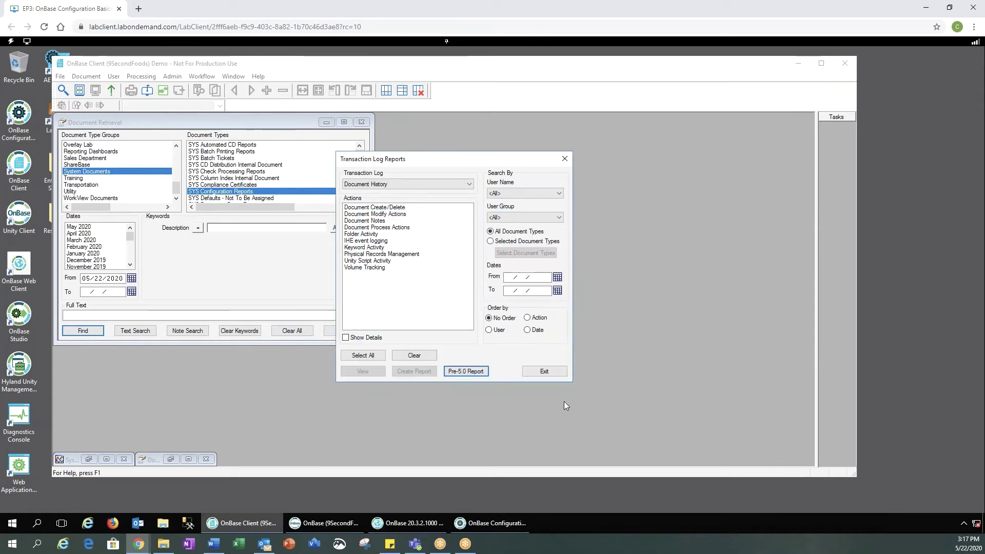
left_click(564, 401)
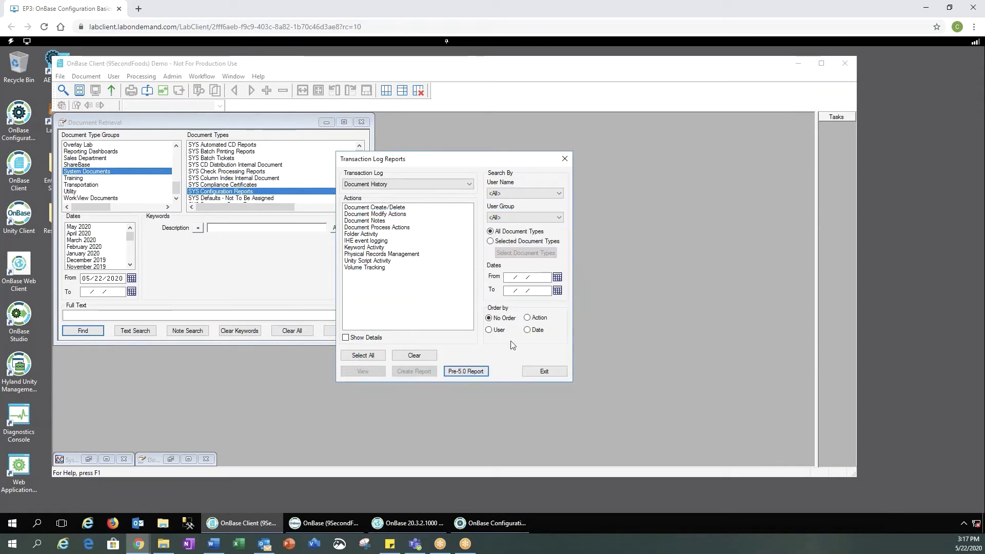
left_click(554, 373)
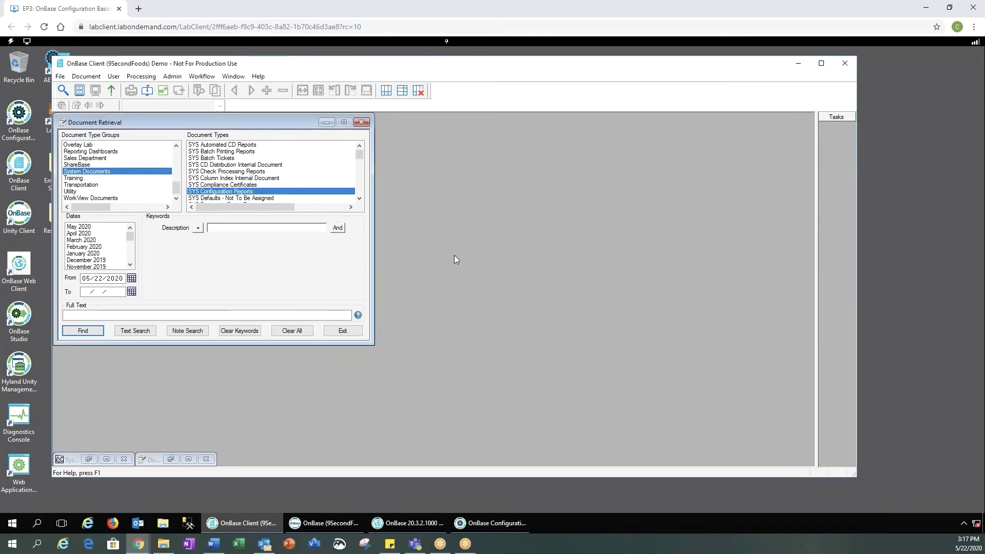
Open the scanning report generator, review its report types, scan queues and date options, and cancel it.
left_click(171, 76)
mouse_move(223, 248)
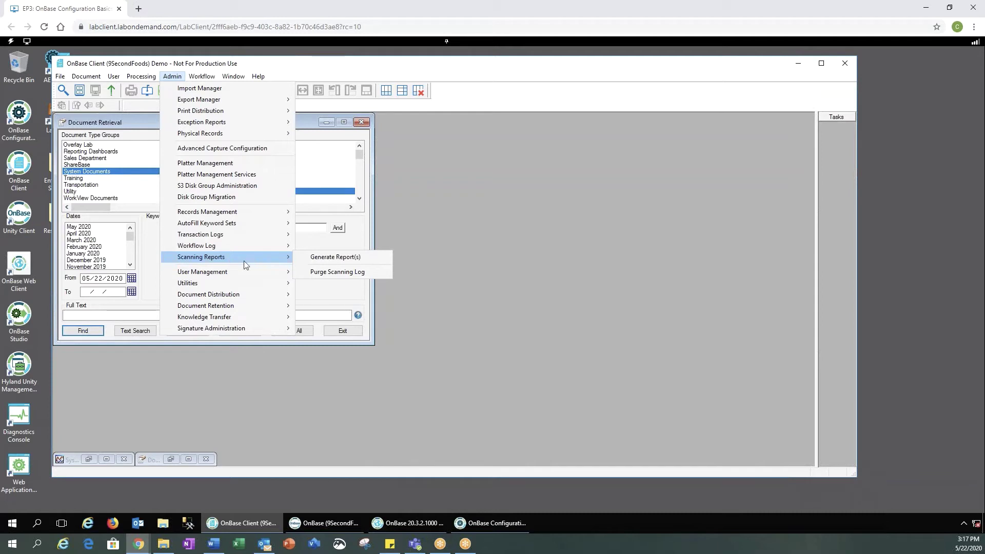
left_click(318, 260)
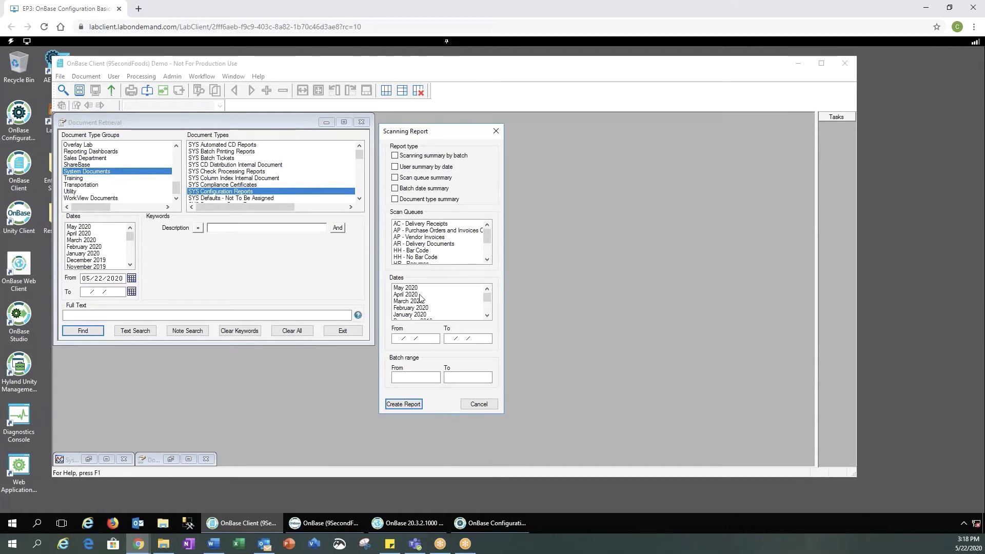
left_click(415, 342)
left_click(486, 407)
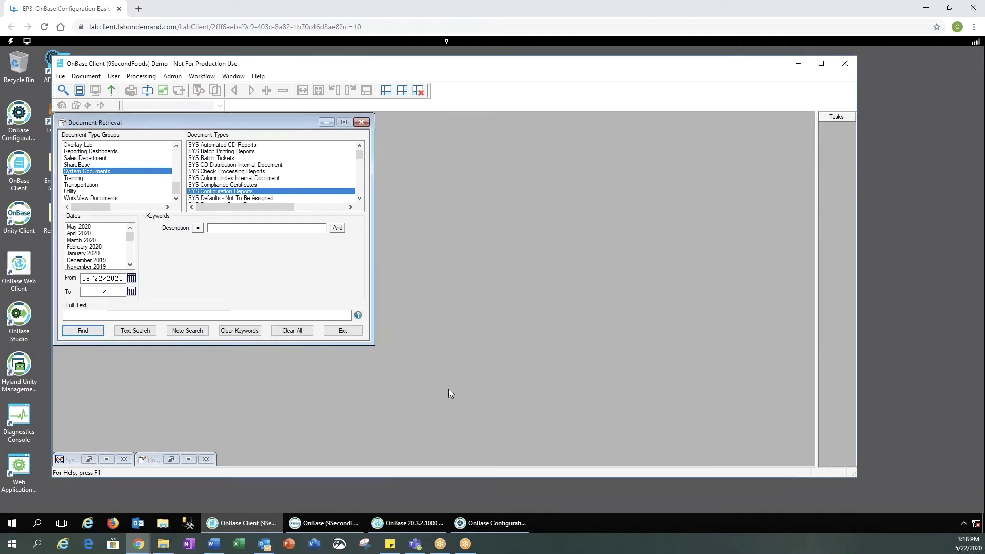
Switch to the OnBase Unity Client, open its reporting dashboards, and view the refreshed Administrative Overview sample dashboard.
left_click(309, 524)
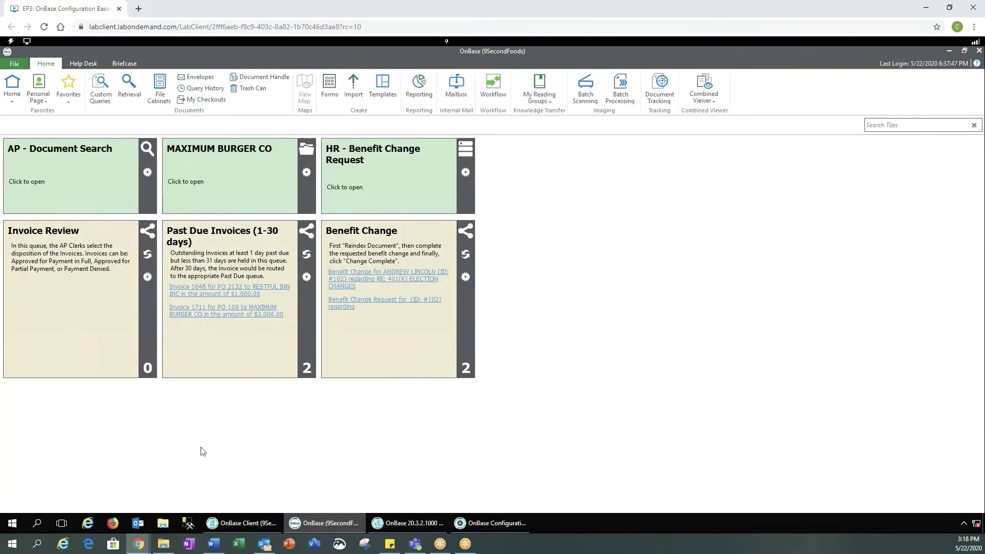
left_click(422, 94)
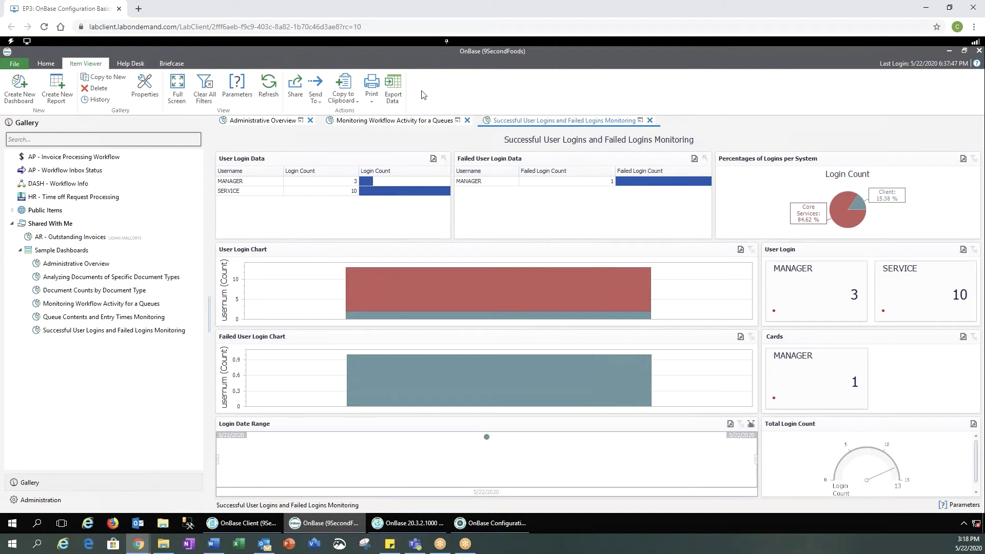
left_click(81, 265)
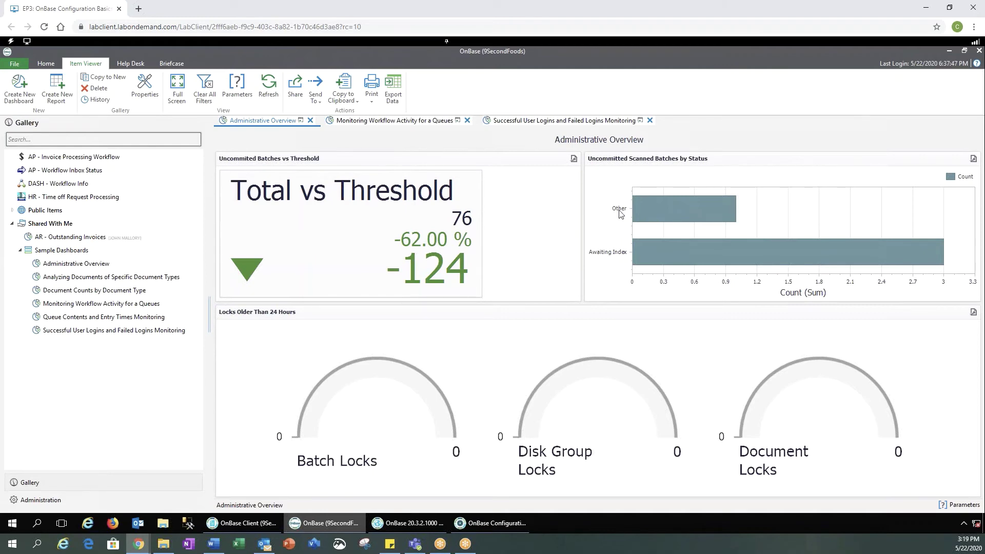
left_click(266, 87)
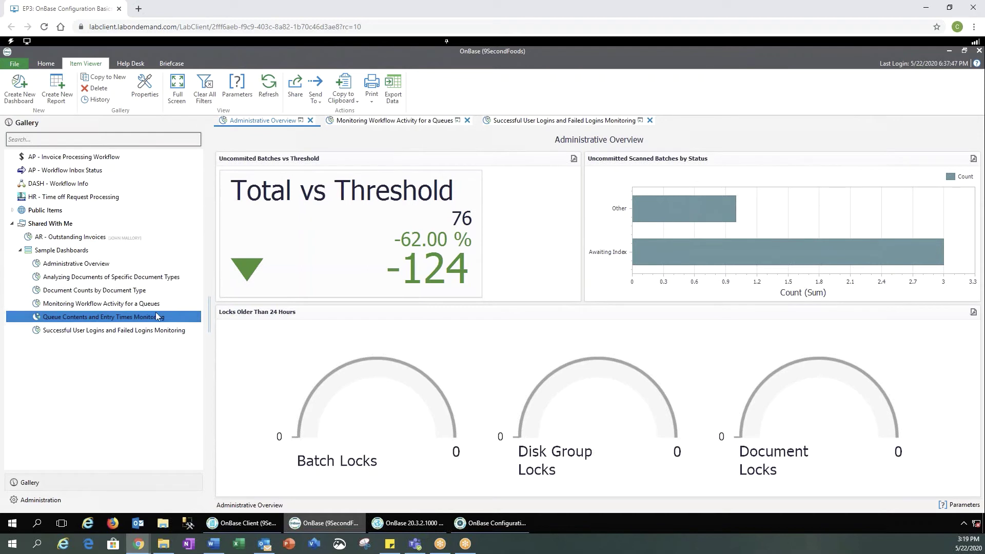
Read the descriptions of the other sample dashboards in the gallery, and expand the Public Items group.
left_click(76, 280)
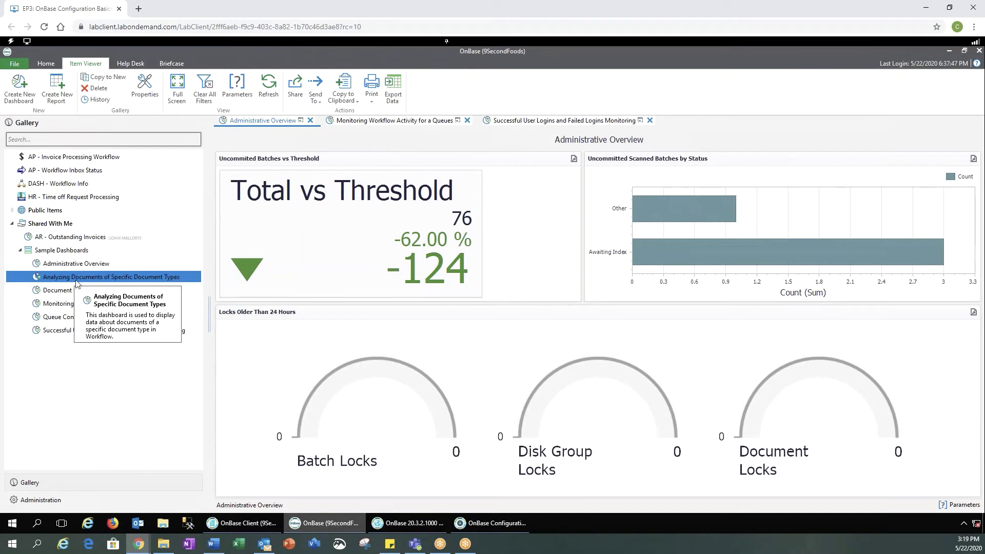
left_click(73, 292)
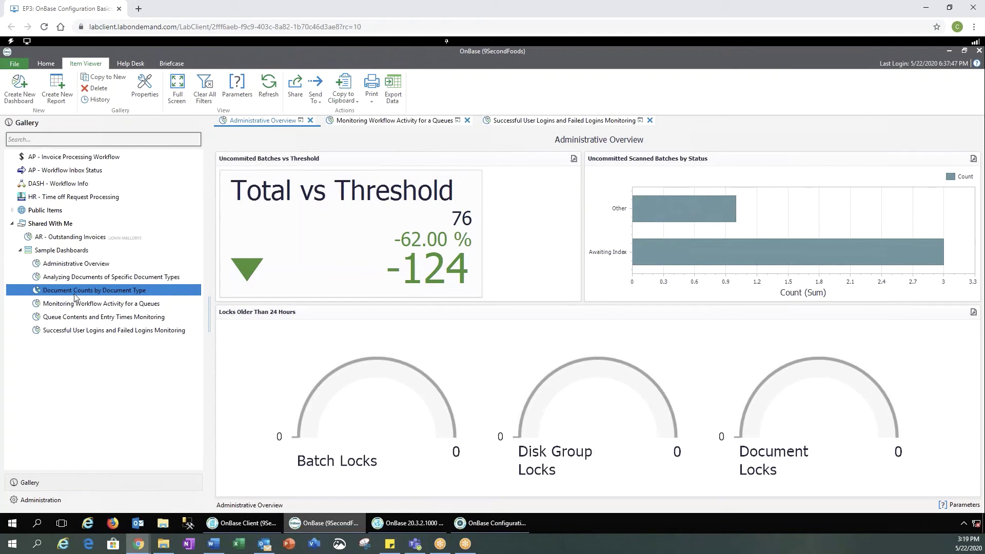
left_click(75, 306)
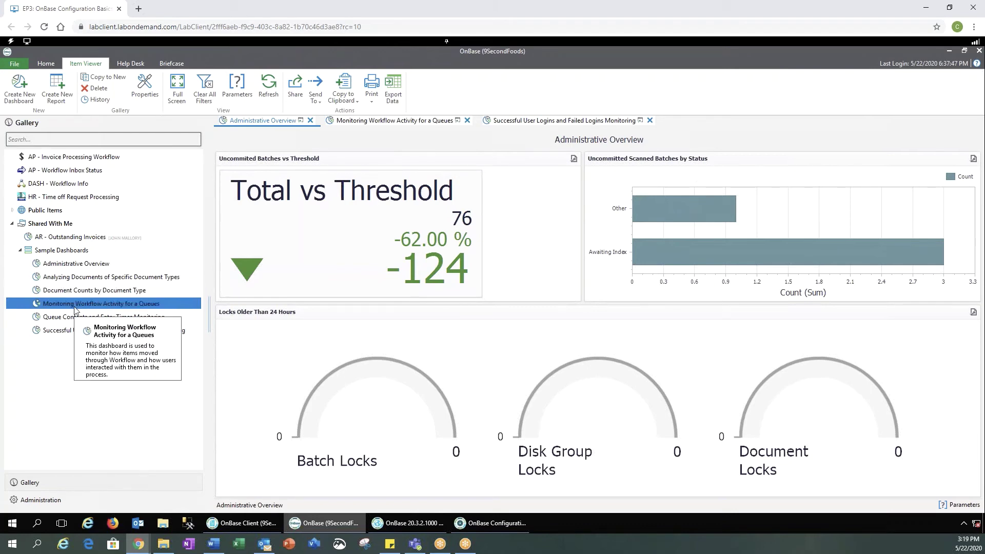
left_click(66, 318)
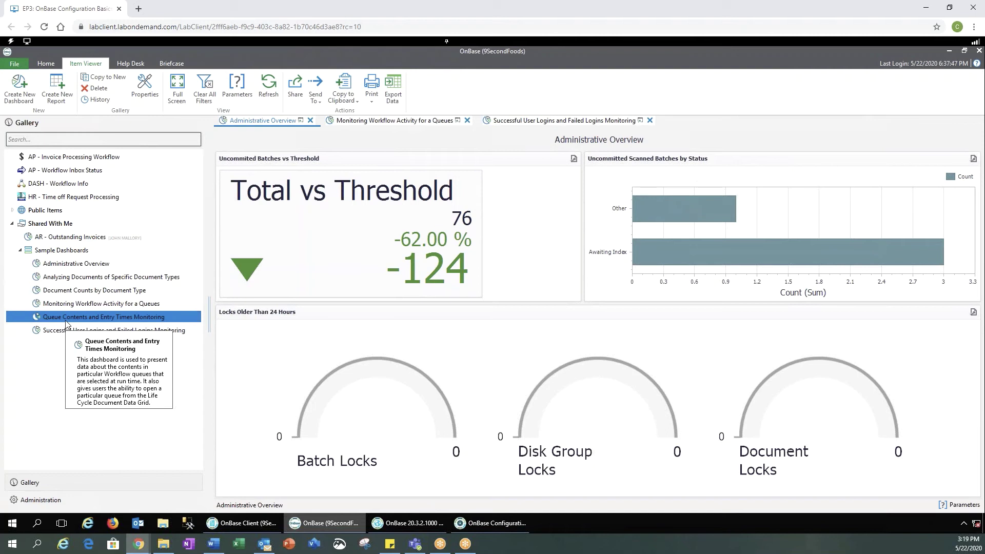
left_click(67, 330)
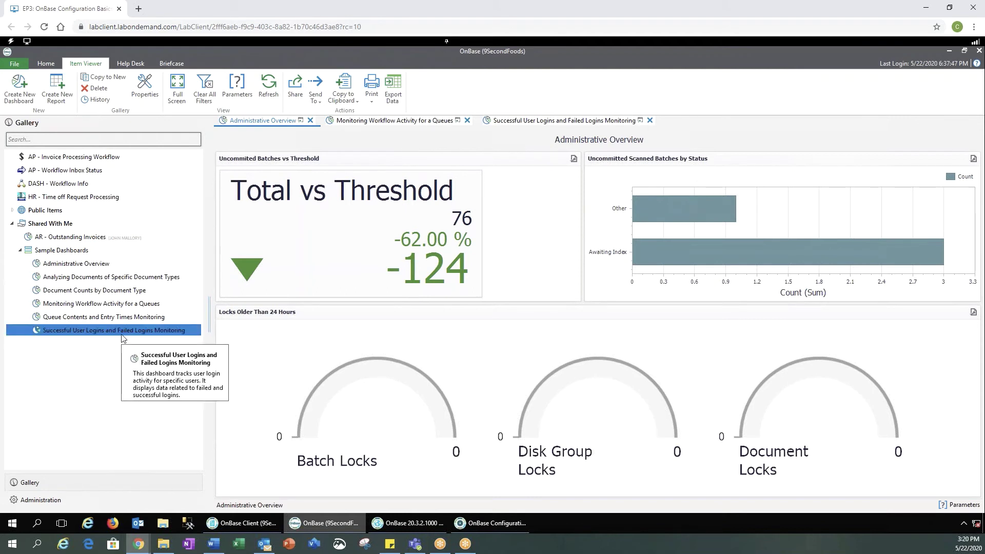
left_click(16, 212)
left_click(12, 211)
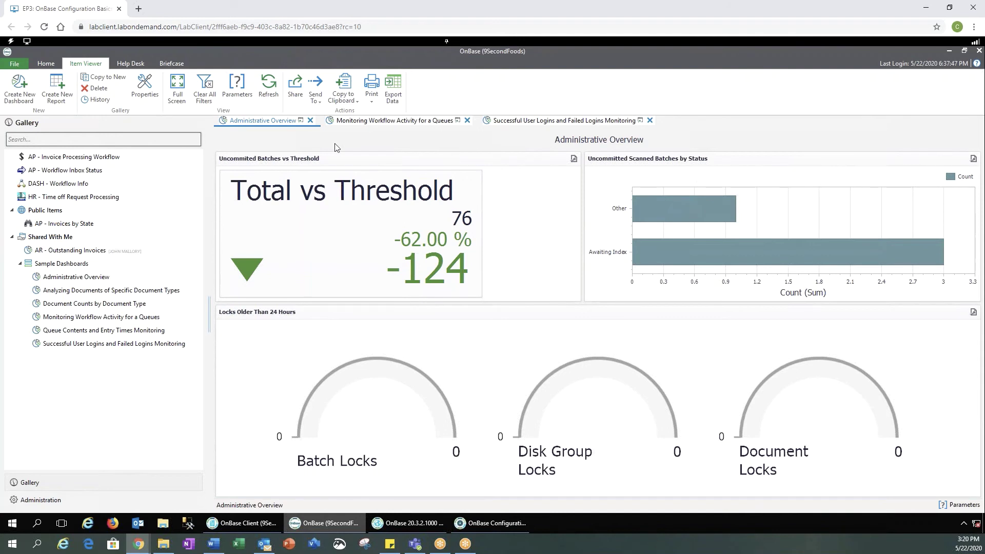
Switch to the OnBase web client, open the Reporting Dashboards gallery, and expand Sample Dashboards under Shared With Me.
left_click(411, 523)
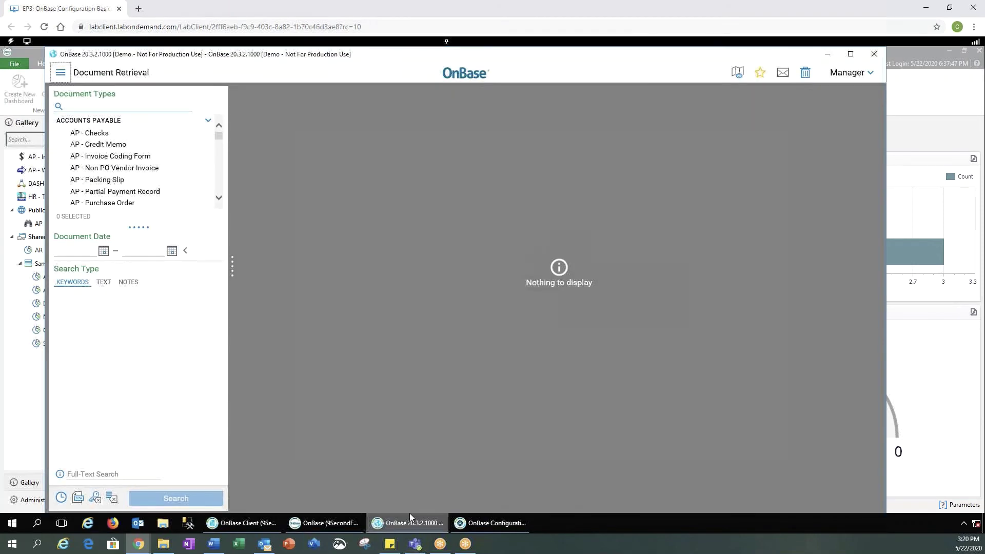
left_click(60, 71)
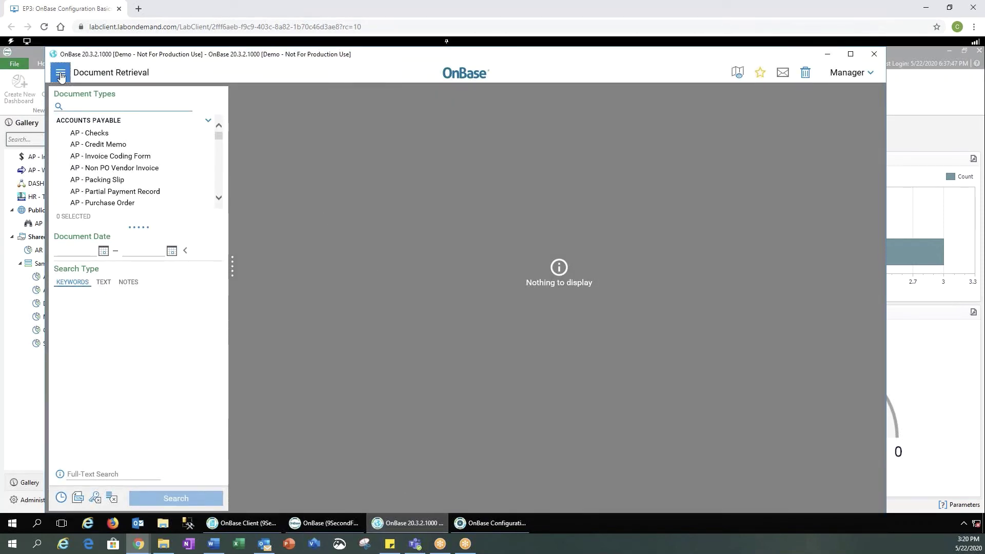
left_click_drag(211, 369, 213, 498)
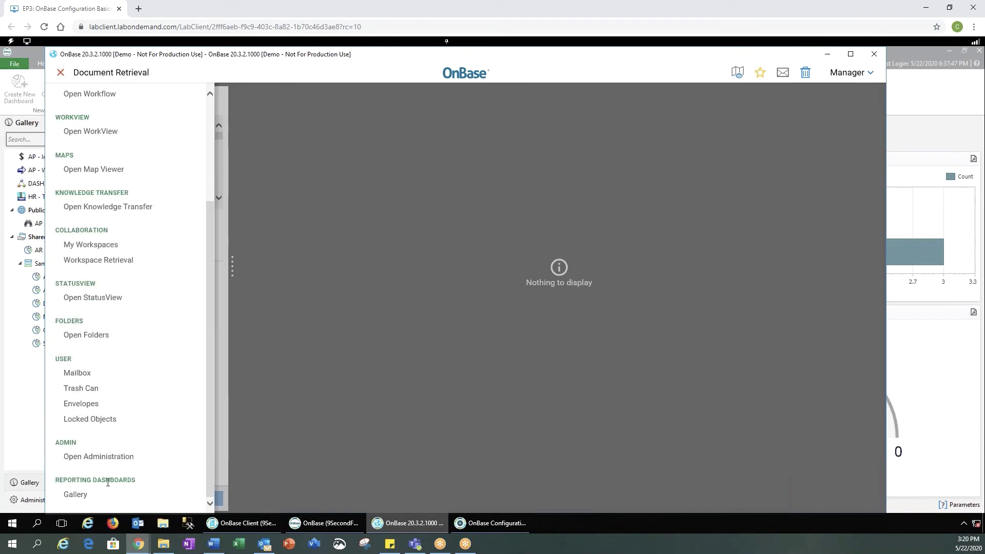
left_click(76, 495)
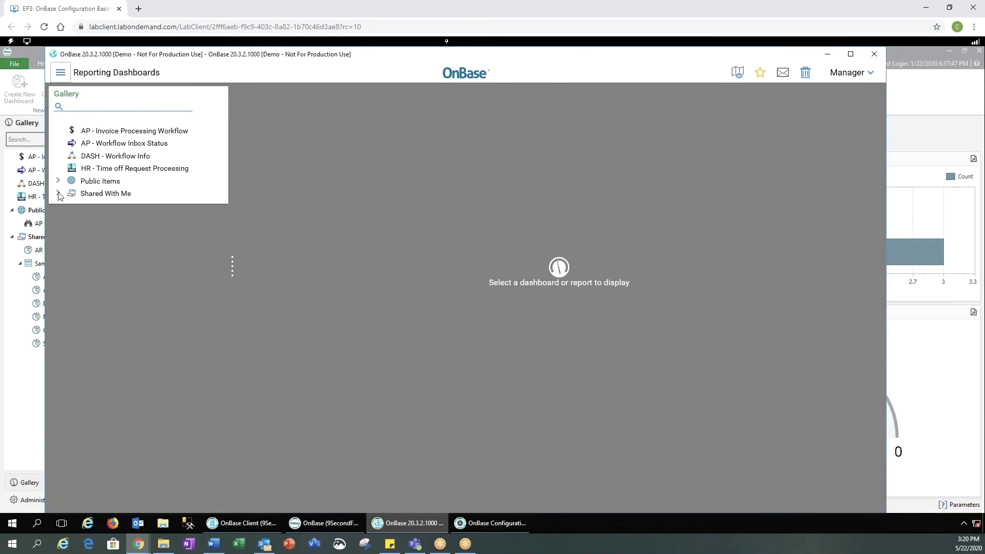
left_click(58, 194)
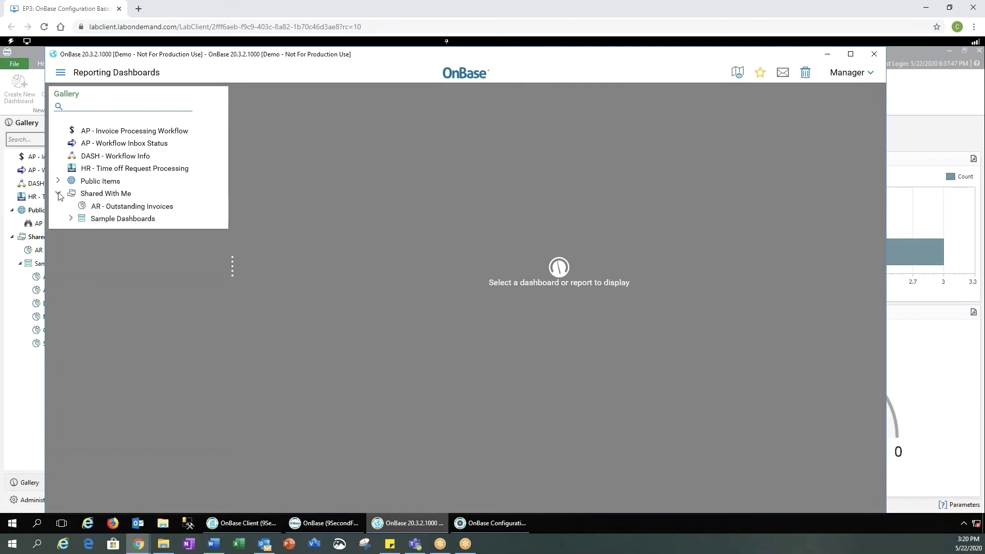
left_click(71, 218)
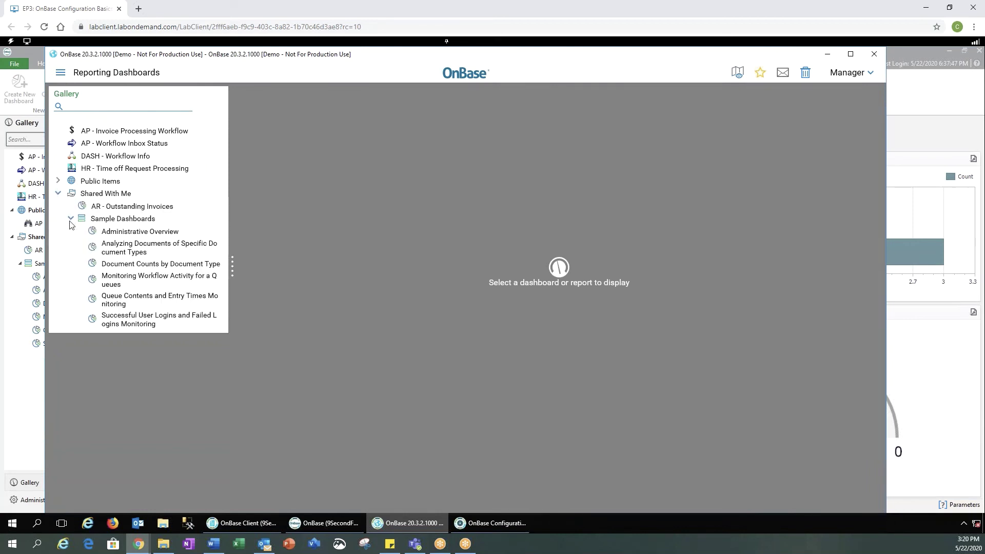
Open the Successful User Logins and Failed Logins Monitoring dashboard, and set failed logins to 05/22/2020–05/22/2020 for <<ALL>> users.
left_click(133, 324)
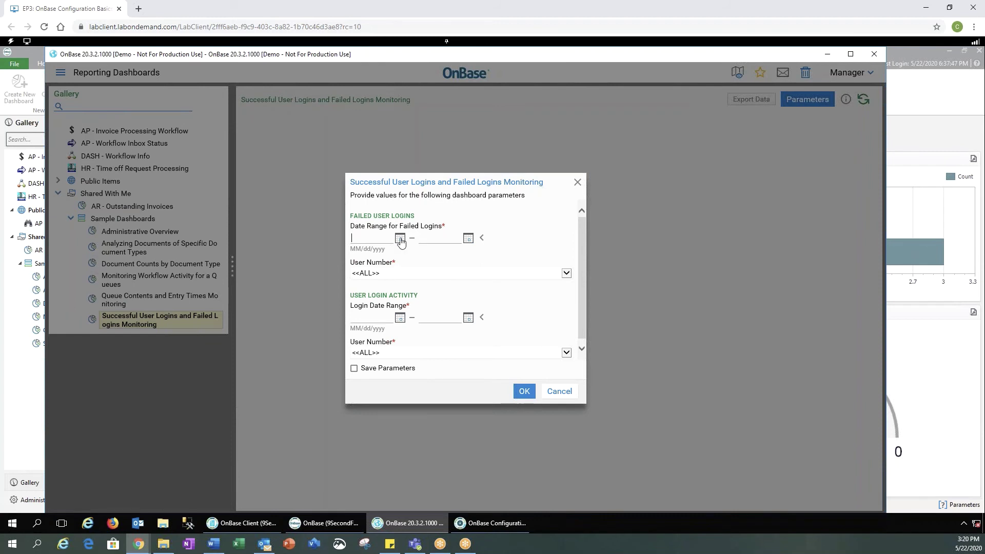
left_click(400, 239)
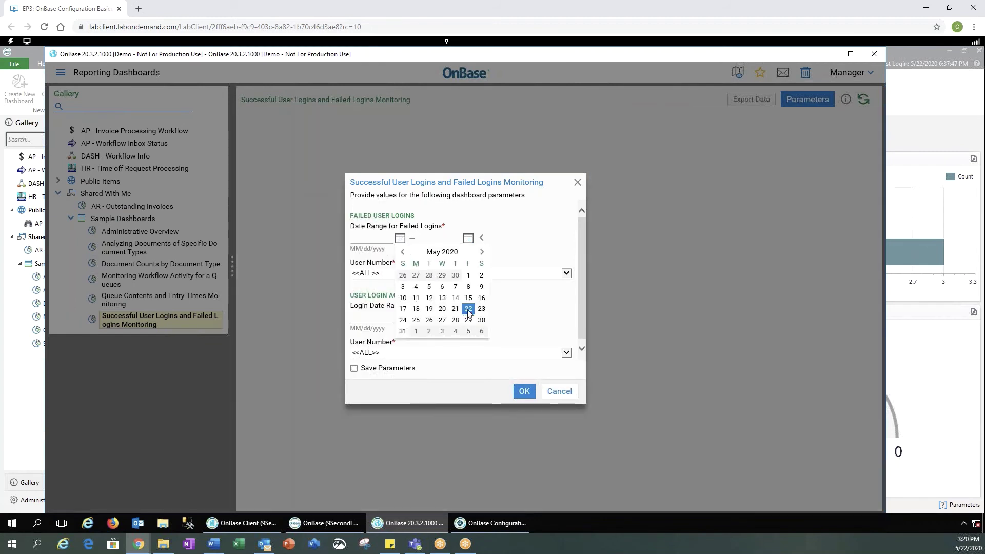
left_click(468, 309)
left_click(468, 239)
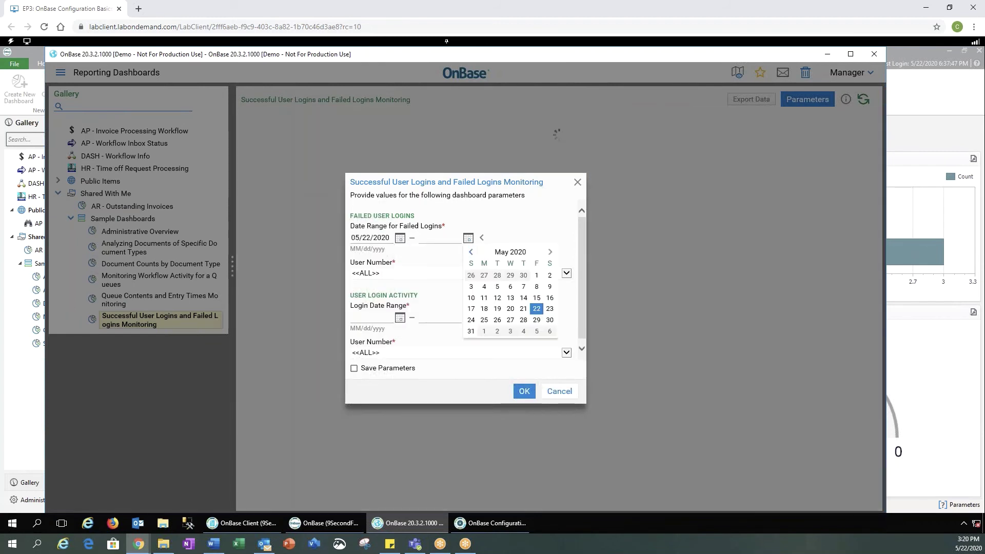
left_click(537, 310)
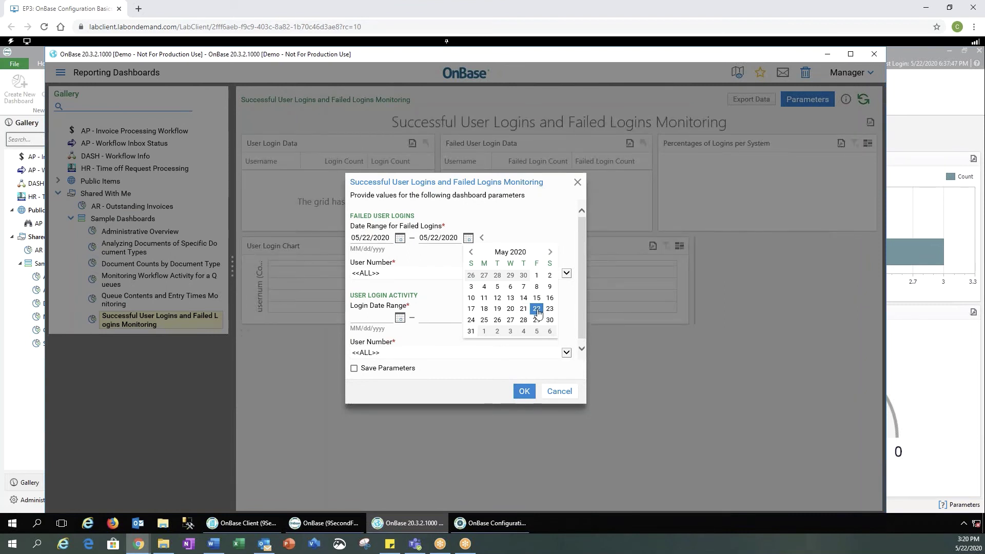
left_click(398, 272)
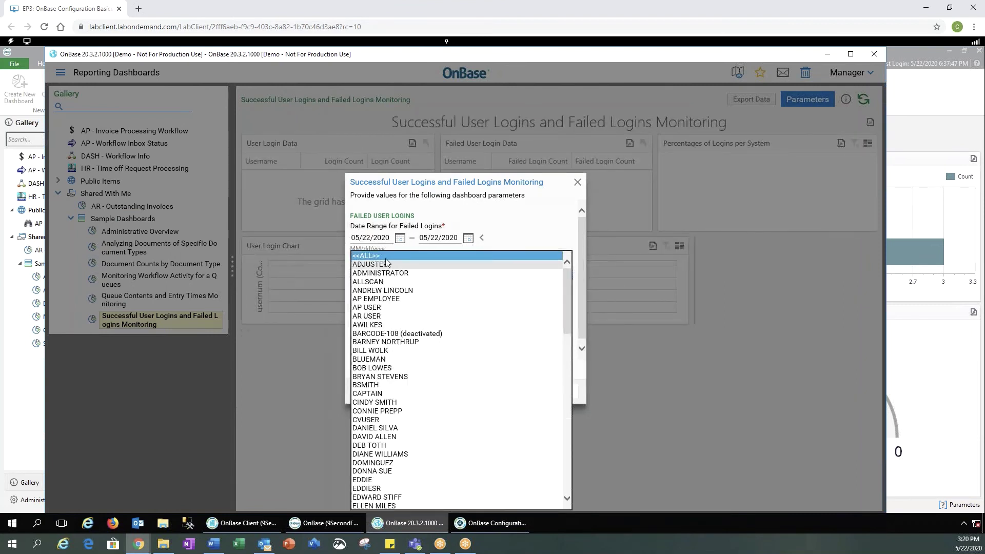
left_click(385, 256)
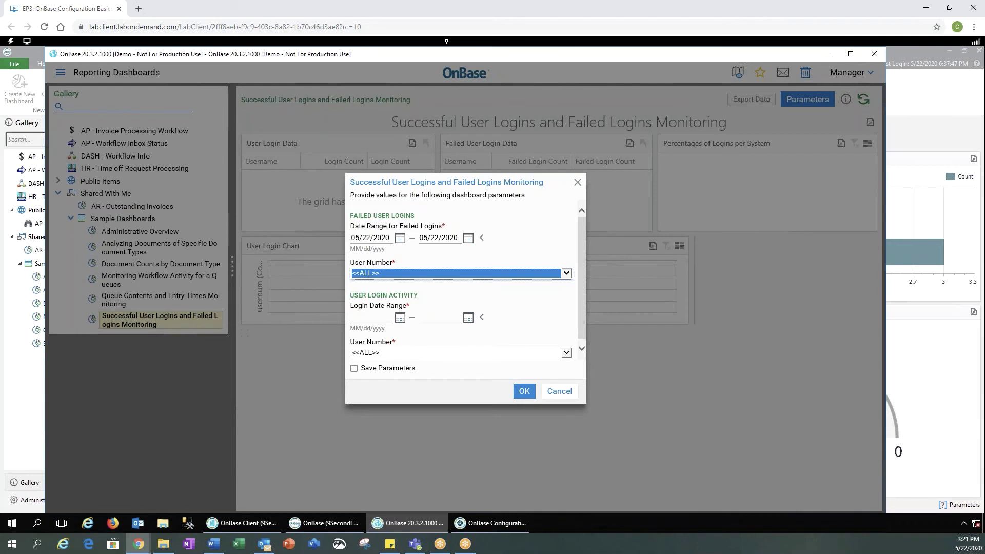
Set the dashboard's Login Date Range for user login activity to 05/22/2020–05/22/2020.
left_click(400, 319)
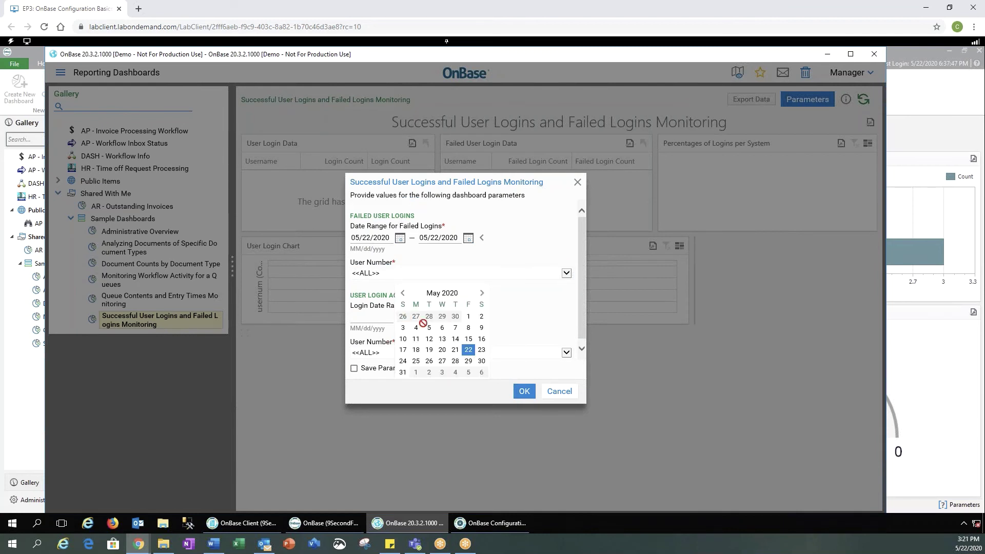
left_click(468, 351)
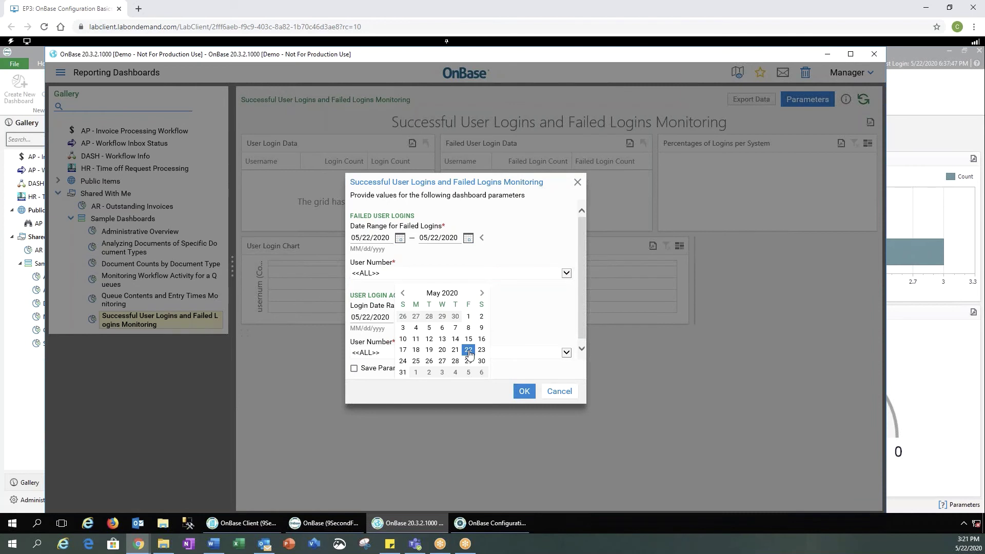
left_click(525, 312)
left_click(468, 318)
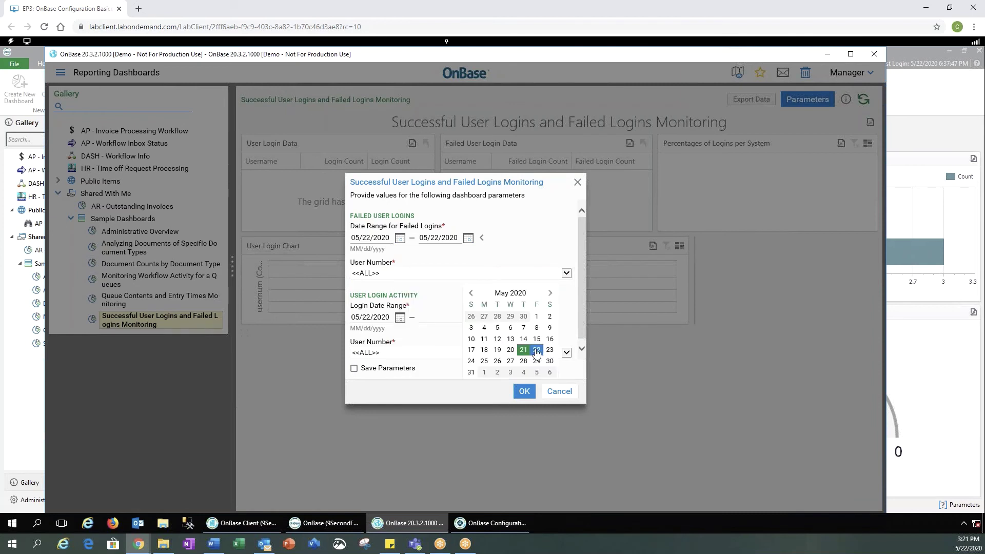
left_click(537, 350)
left_click(449, 386)
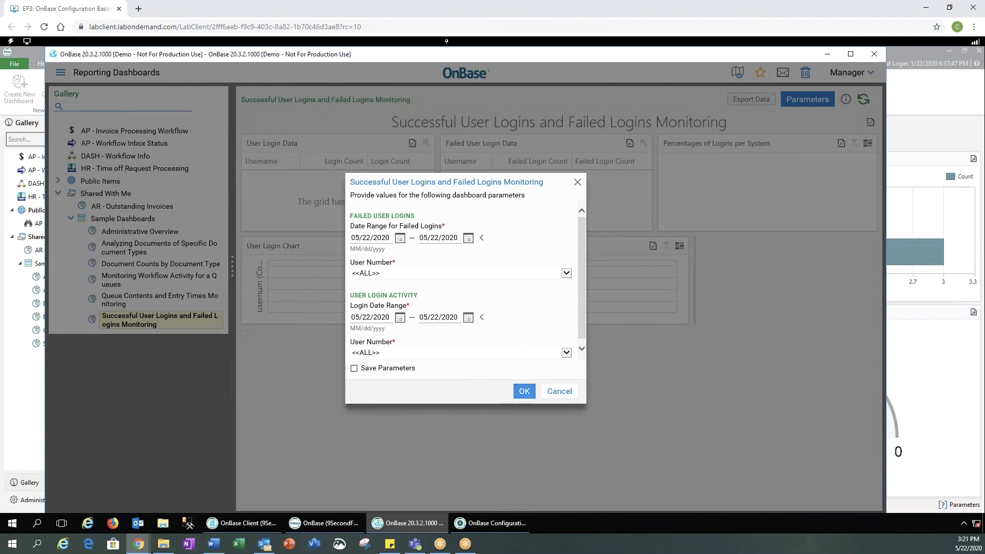
Run the login monitoring dashboard with the entered parameters, maximize its window, and examine the login percentages per system.
left_click(524, 391)
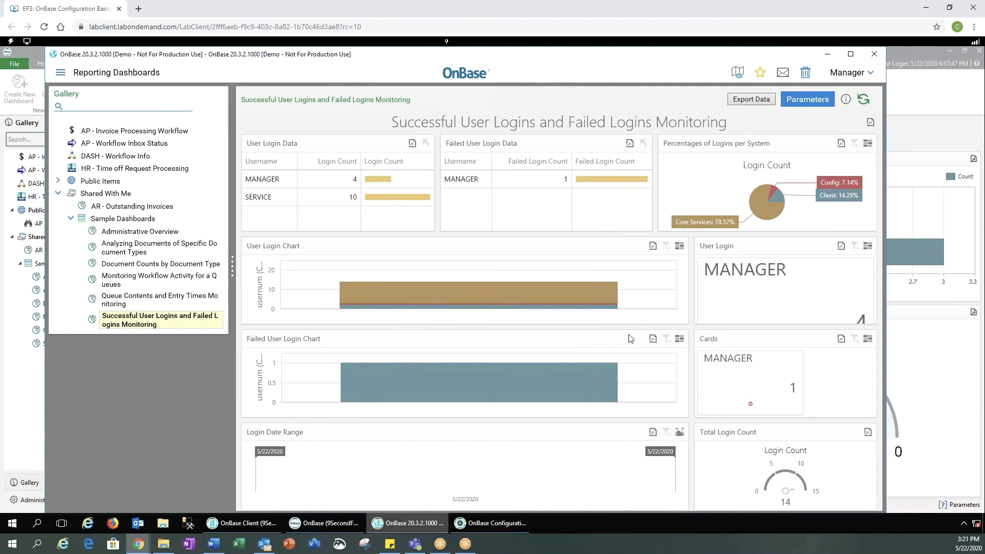
left_click(851, 55)
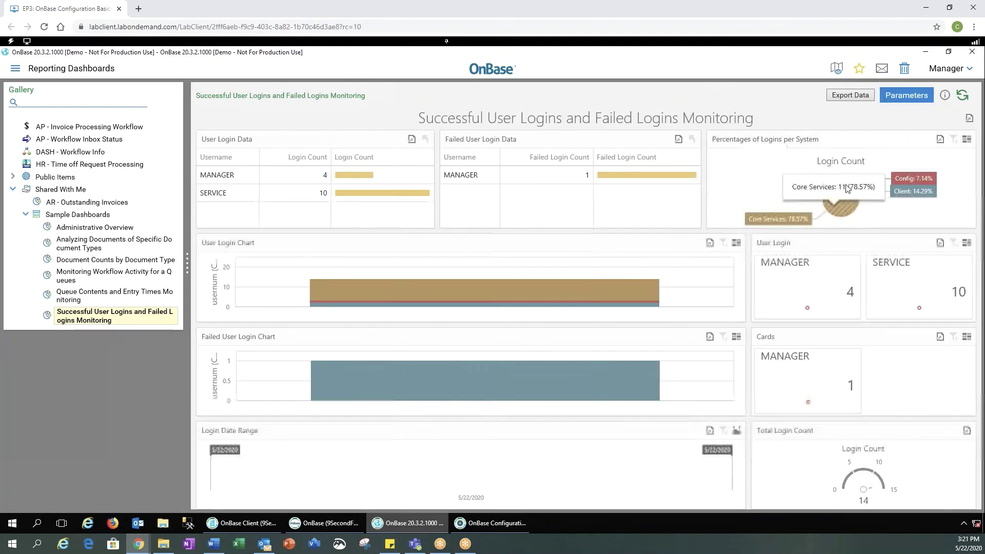
mouse_move(846, 189)
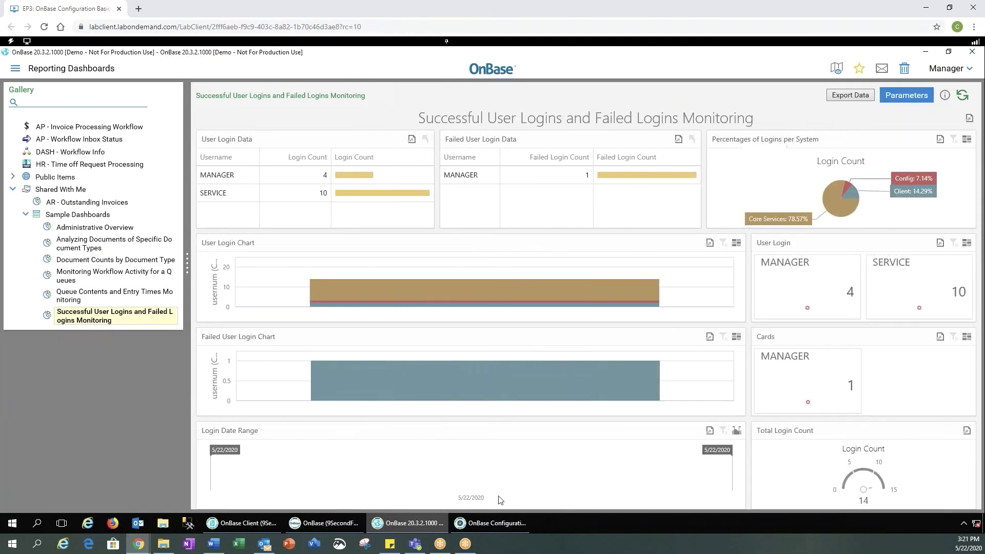